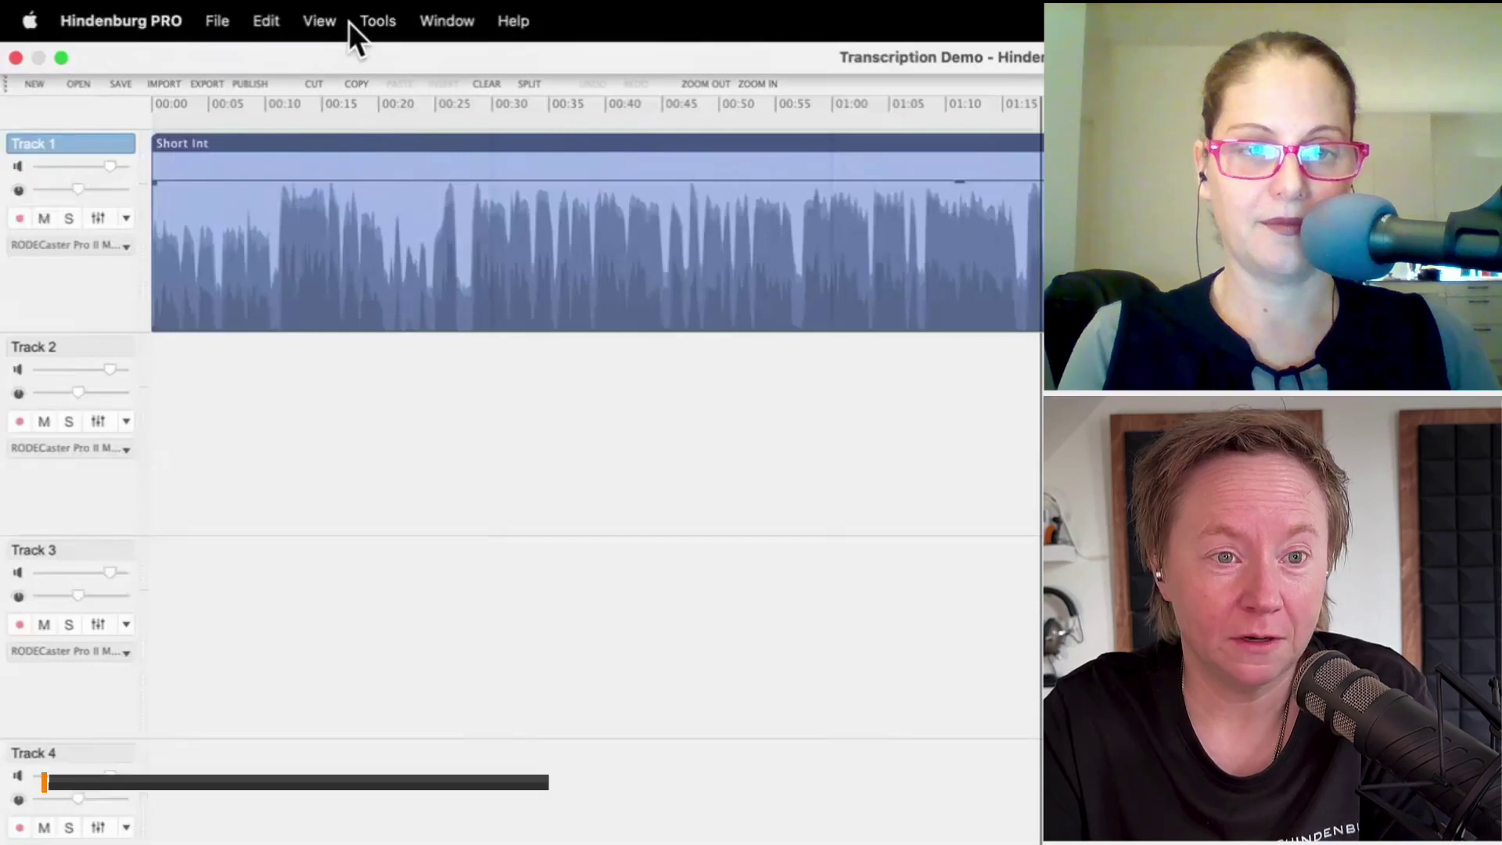
Step: Transcribe the interview clip in English with Multiple Speakers detection turned on
{"action": "left_click", "coordinate": [379, 20]}
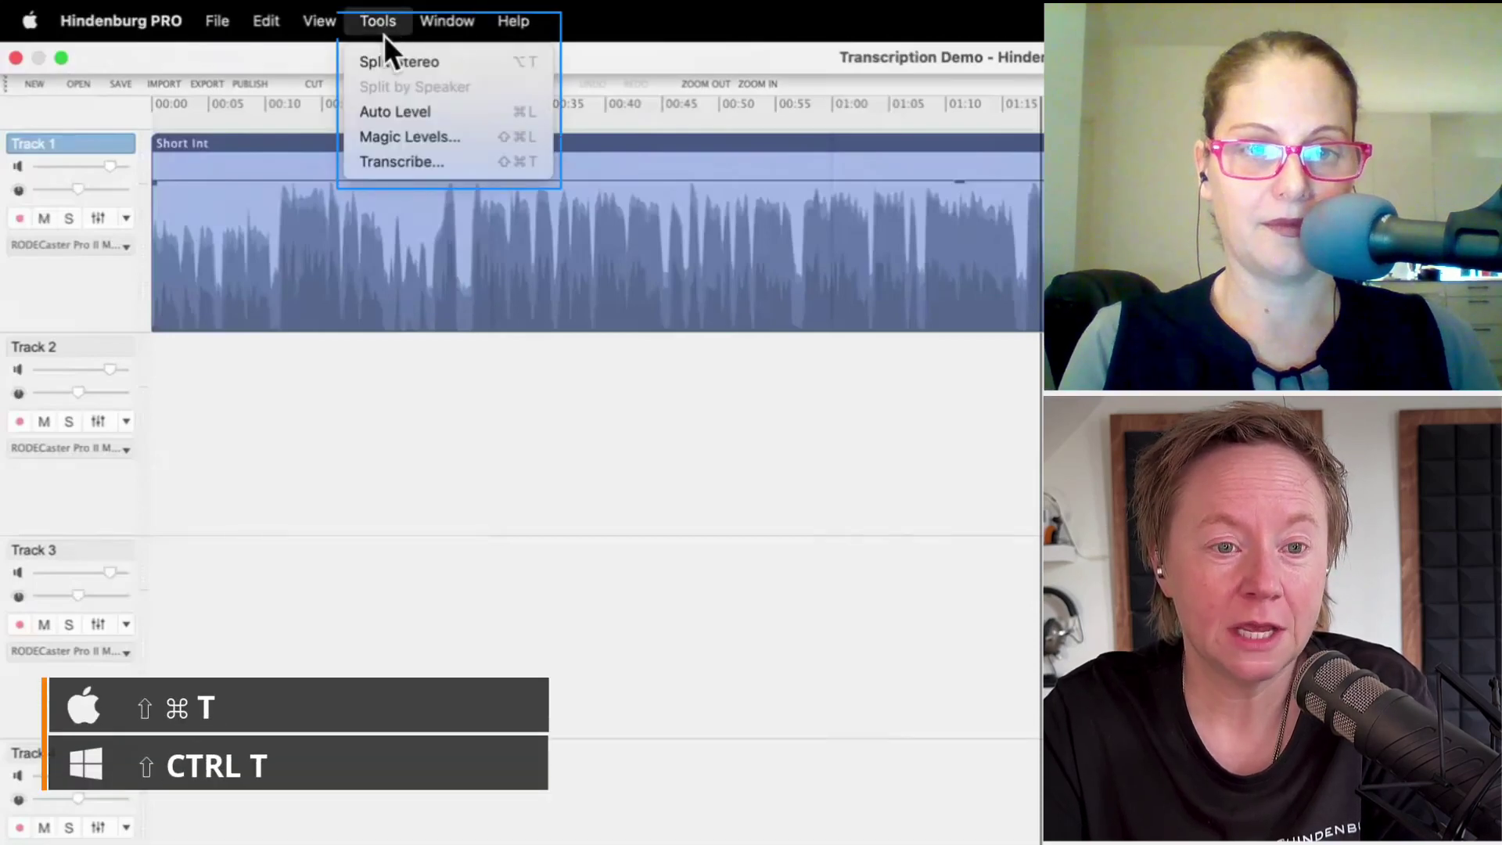
{"action": "left_click", "coordinate": [408, 163]}
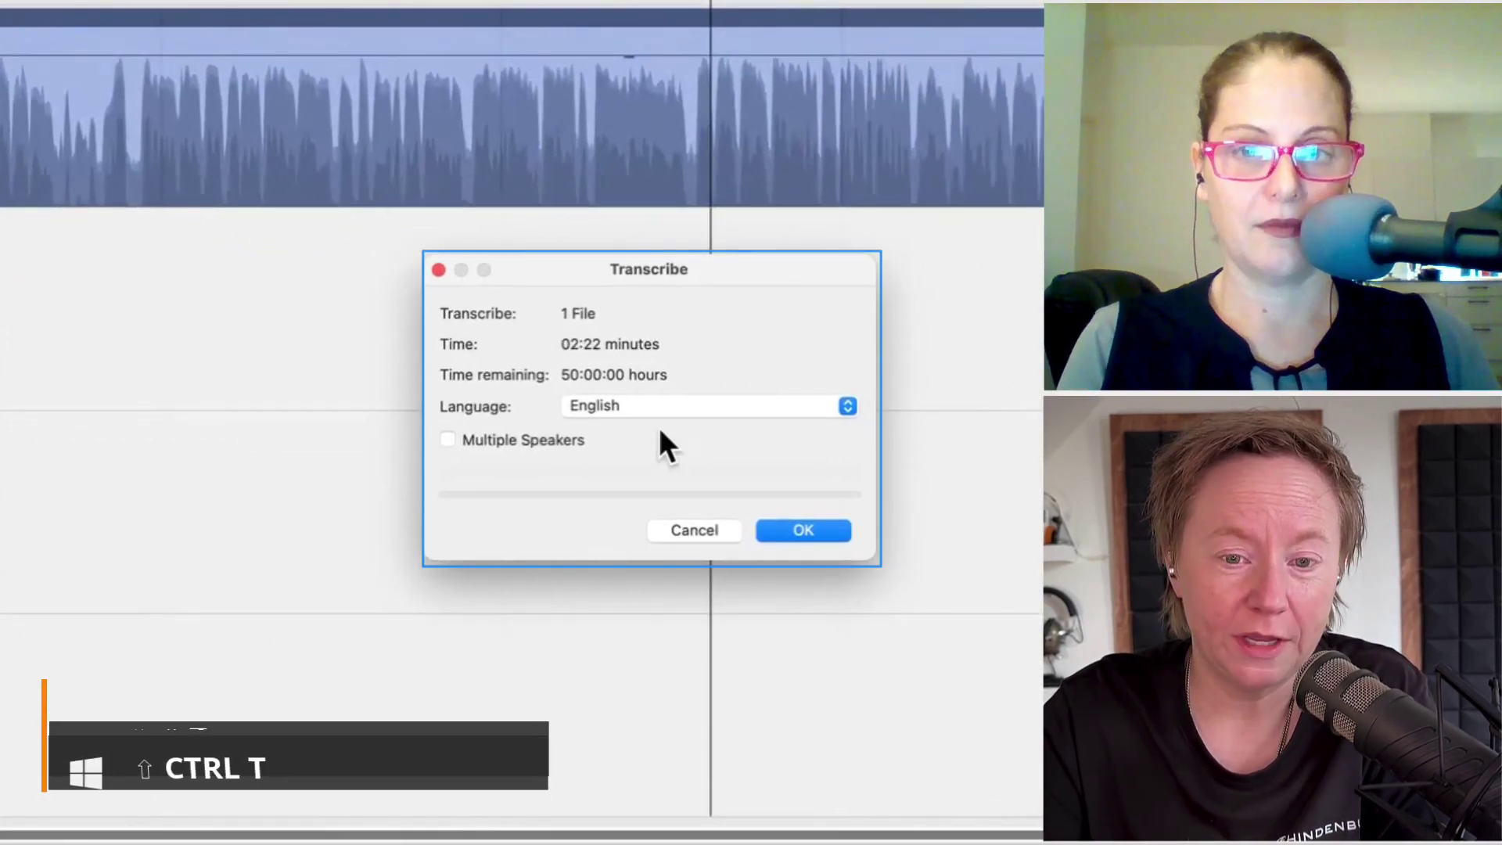
{"action": "left_click", "coordinate": [662, 407]}
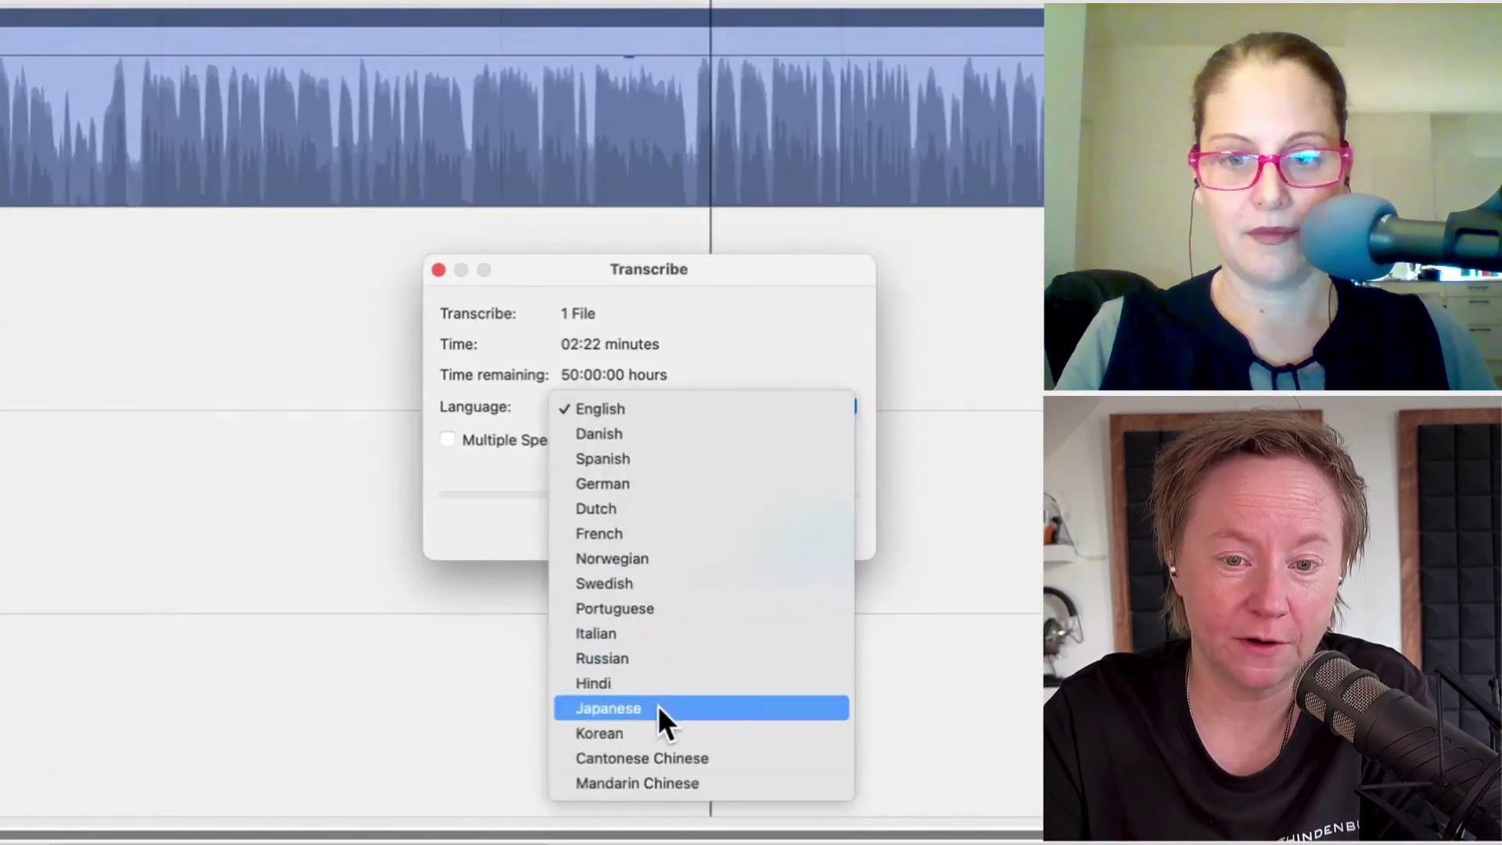
{"action": "left_click", "coordinate": [664, 411]}
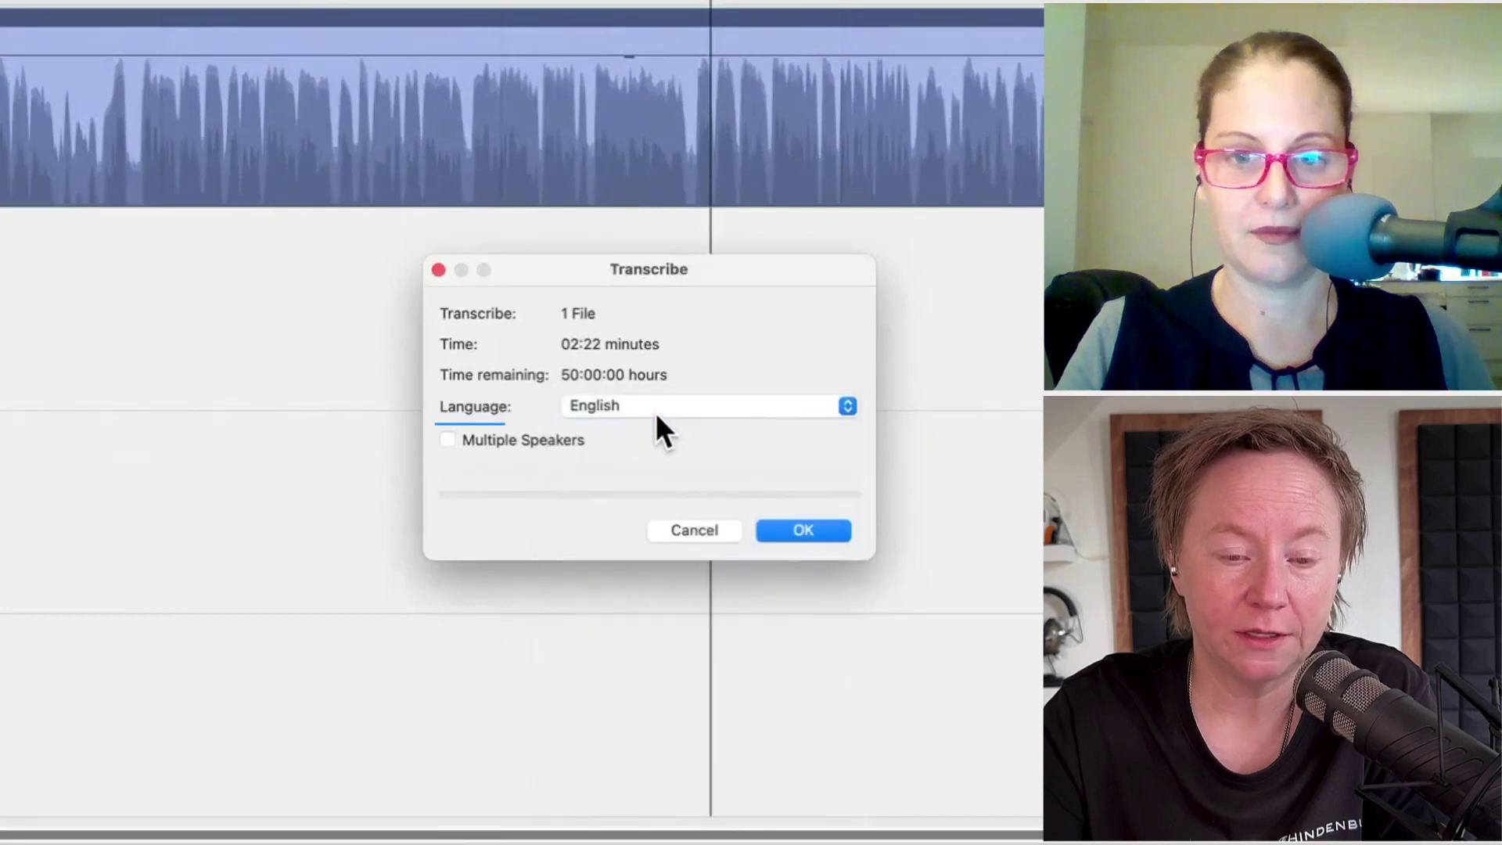
{"action": "left_click", "coordinate": [448, 440]}
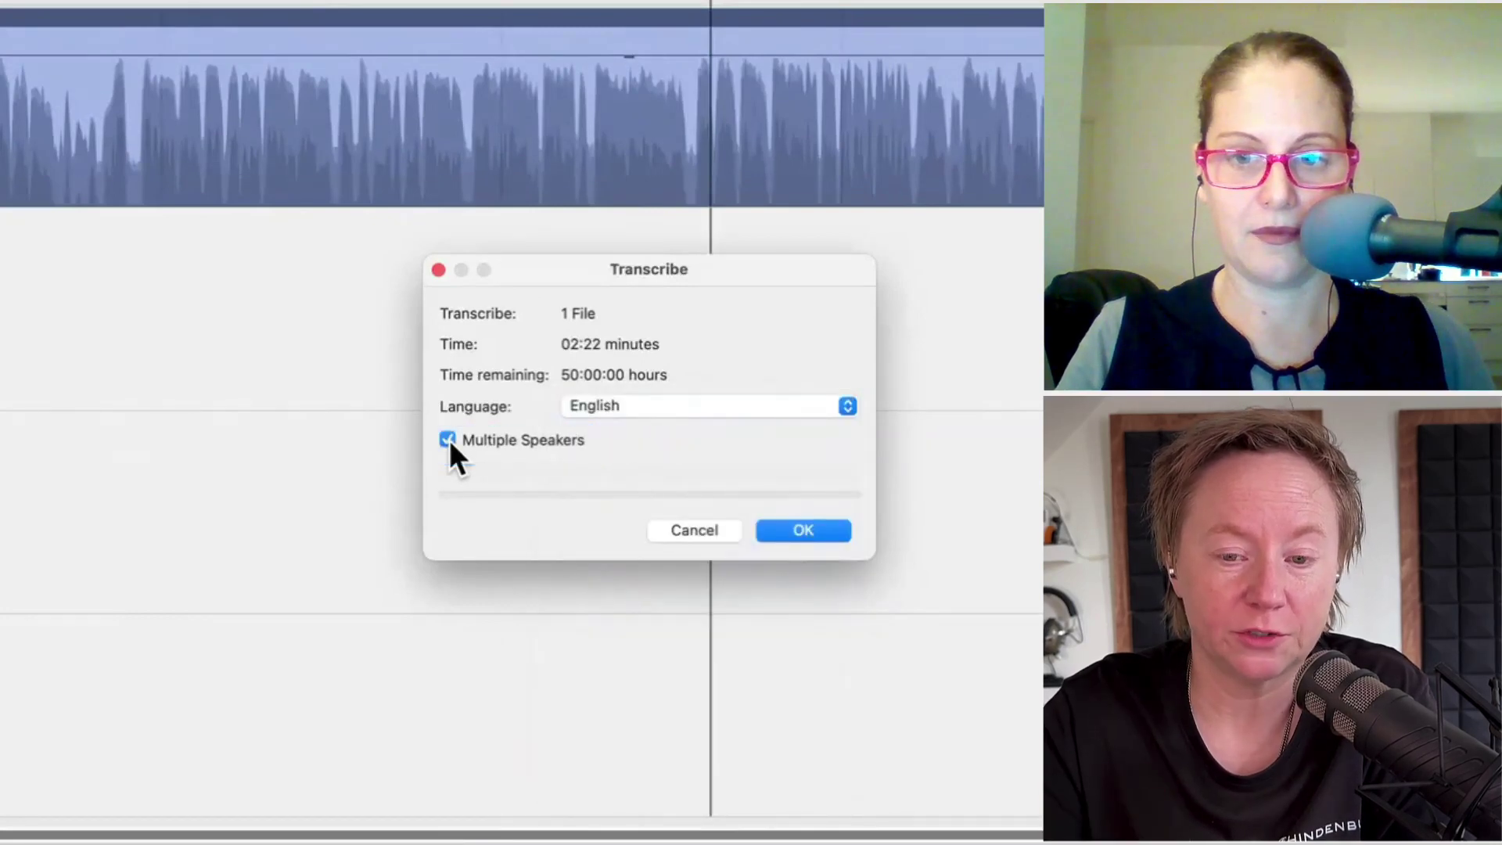
{"action": "left_click", "coordinate": [796, 527]}
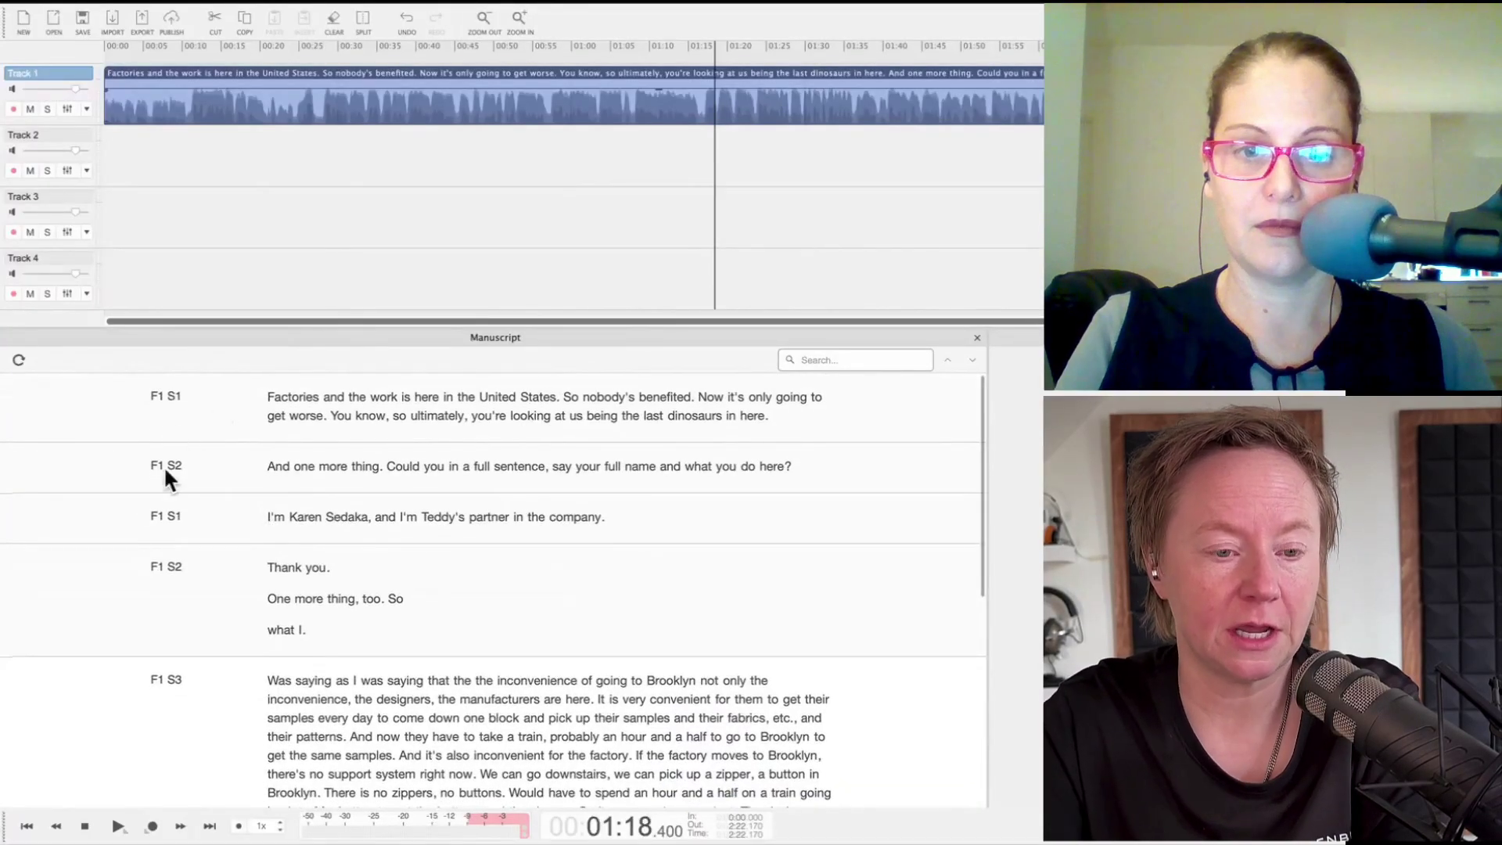
Step: Replace the F1 S1 label with the first speaker's name, then select the F1 S3 label for renaming
{"action": "left_click", "coordinate": [169, 391]}
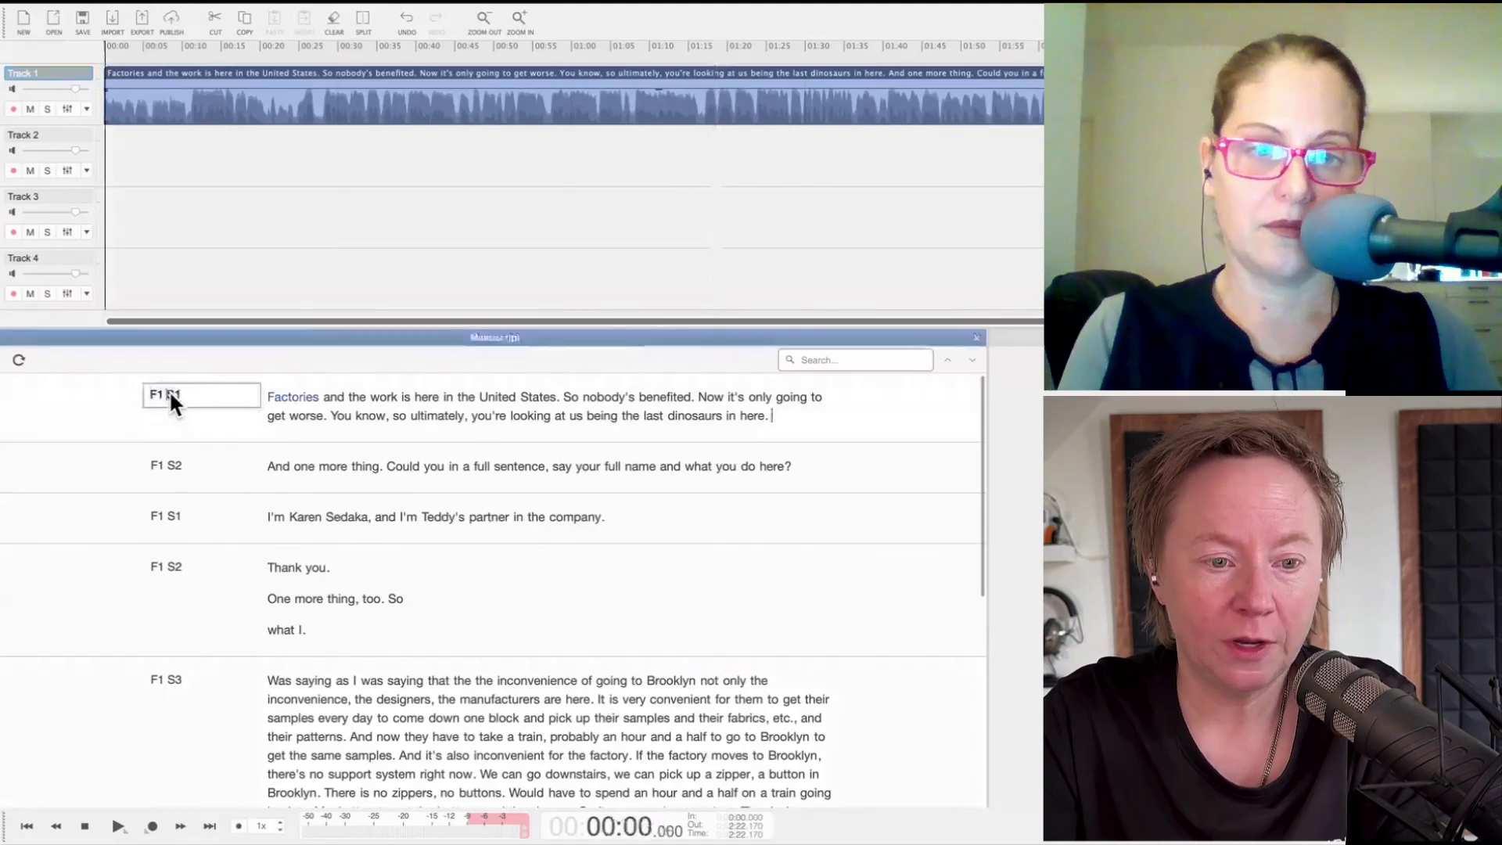
{"action": "key", "text": "BackSpace"}
{"action": "key", "text": "BackSpace"}
{"action": "key", "text": "BackSpace"}
{"action": "key", "text": "BackSpace"}
{"action": "key", "text": "BackSpace"}
{"action": "type", "text": "Steph"}
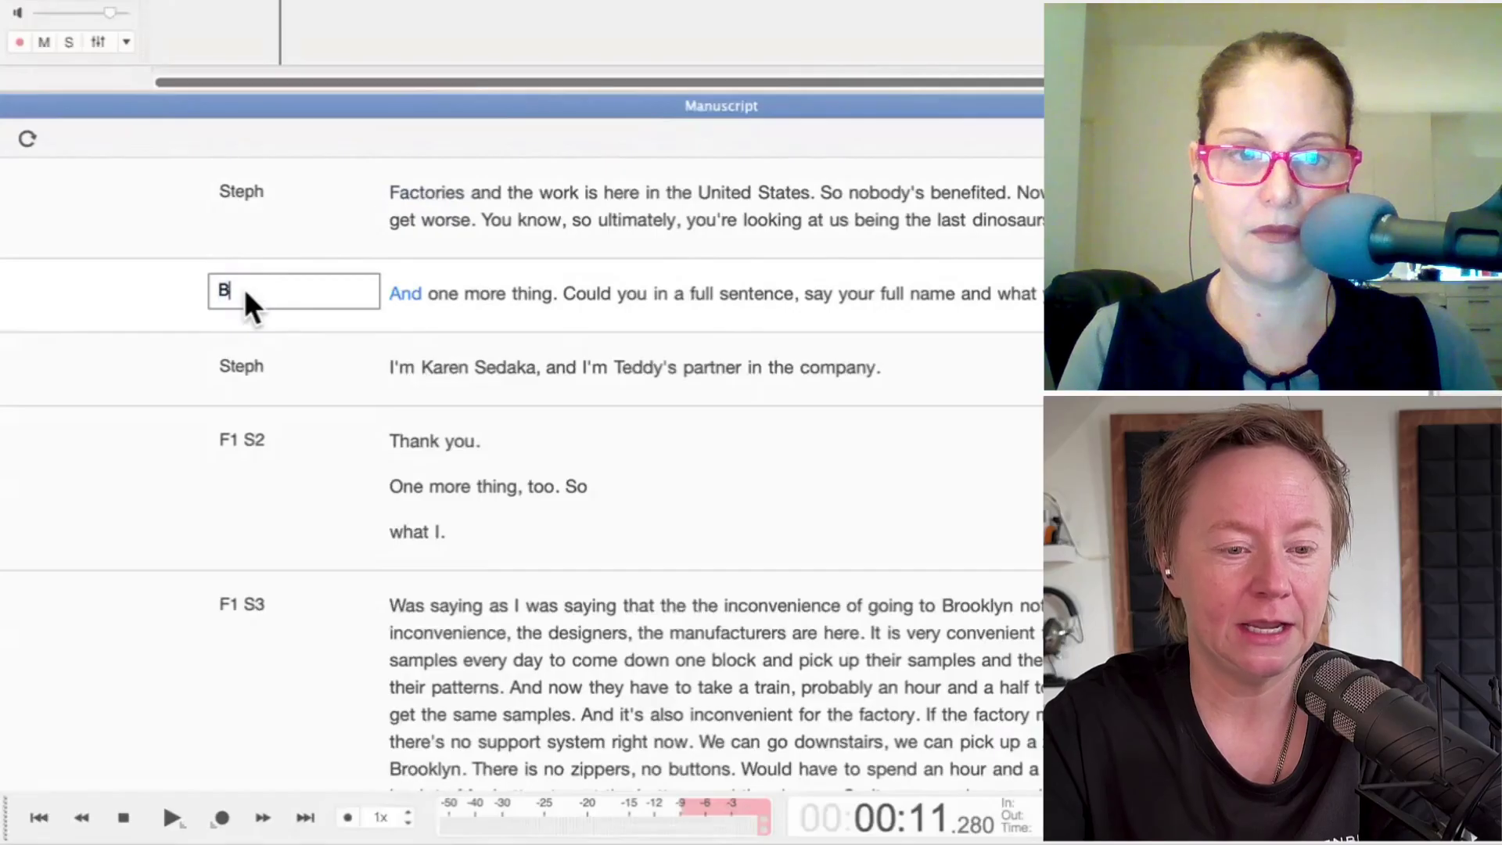
{"action": "key", "text": "Return"}
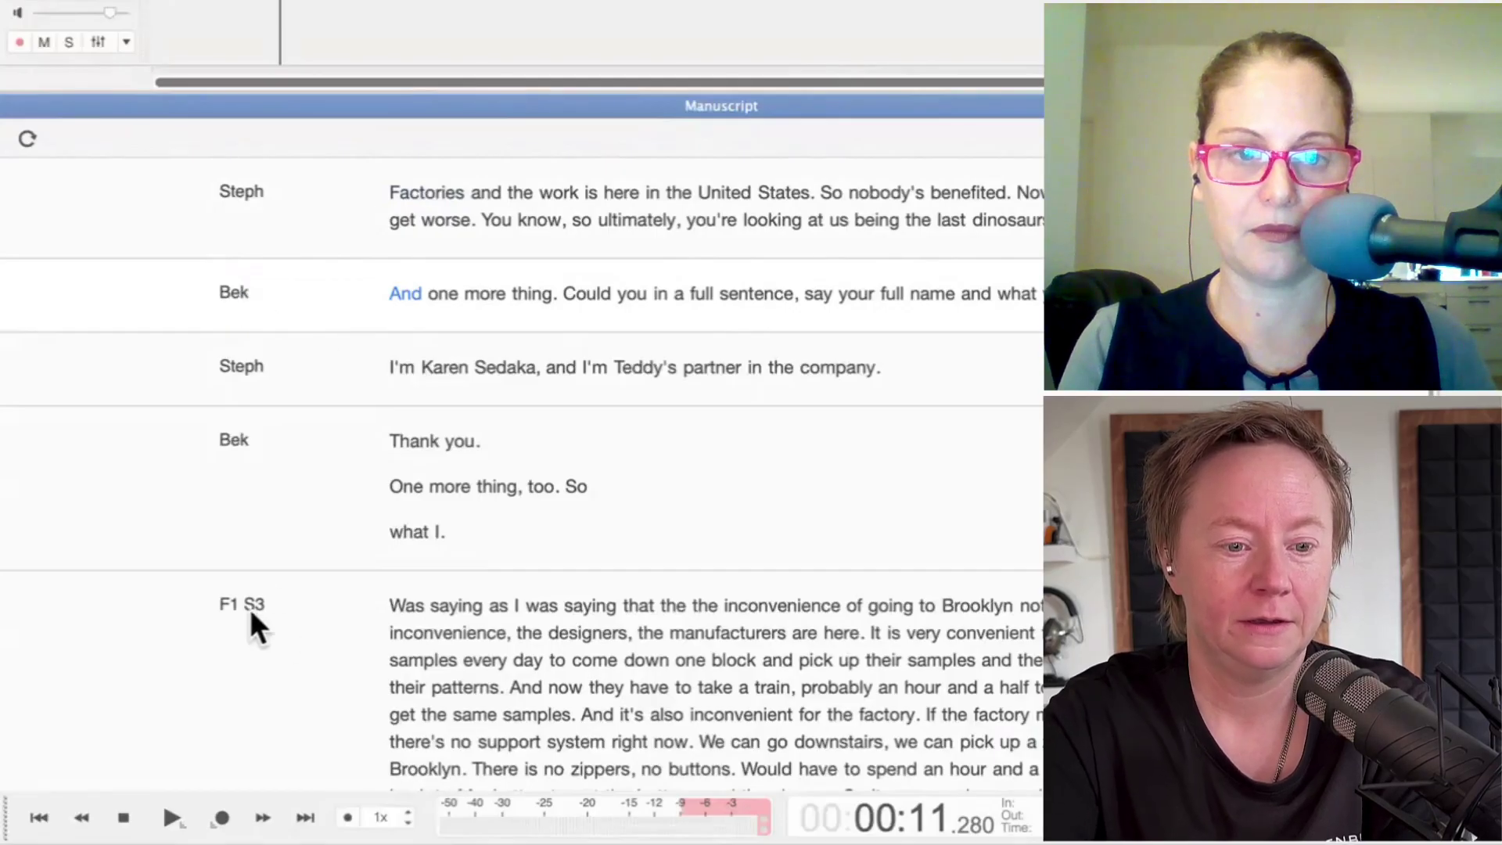
{"action": "double_click", "coordinate": [244, 607]}
{"action": "triple_click", "coordinate": [244, 606]}
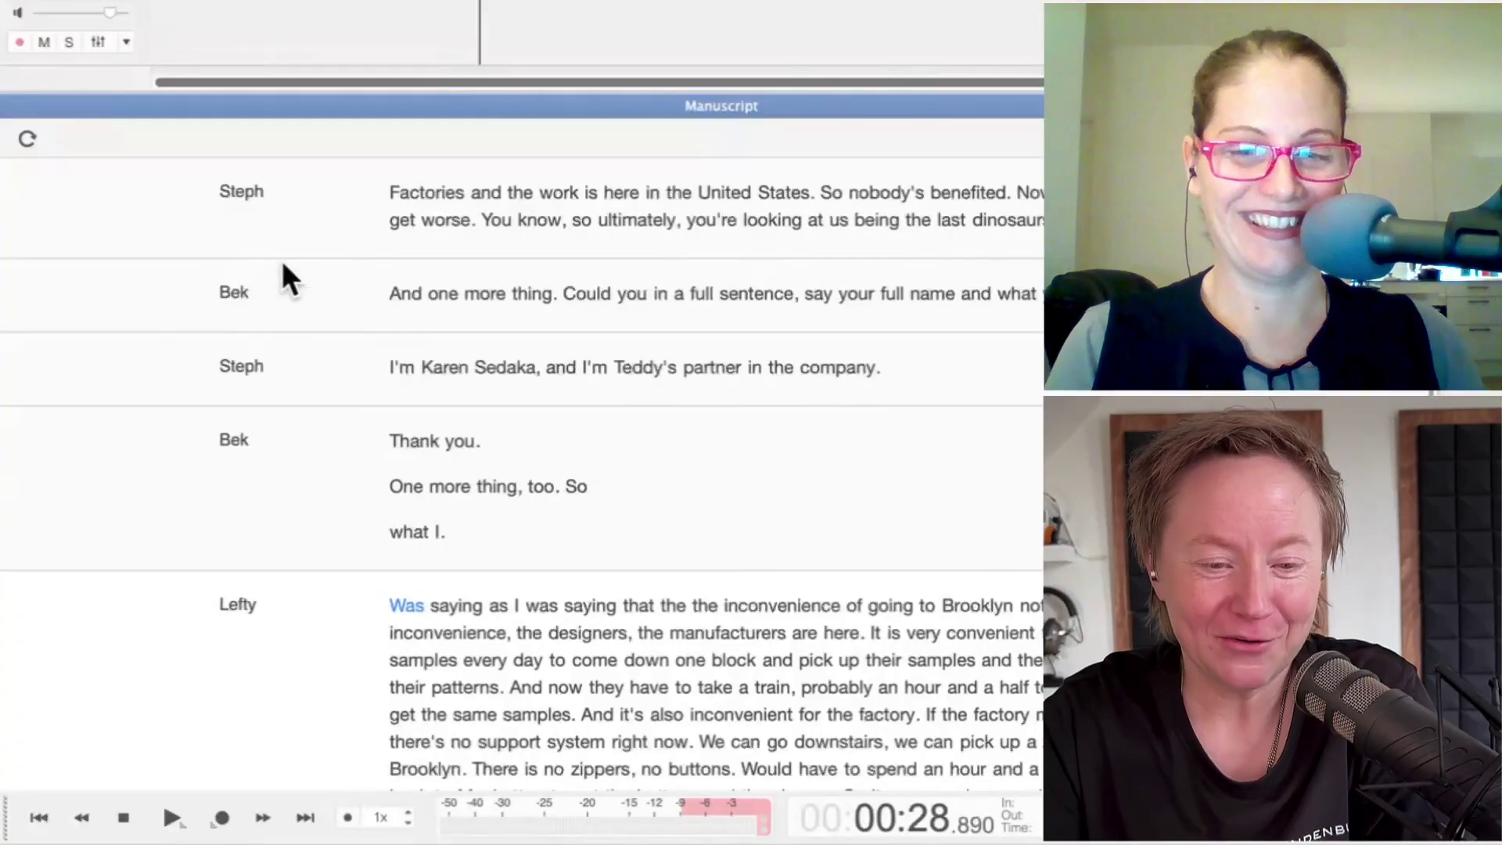
{"action": "scroll", "coordinate": [262, 485], "scroll_direction": "down", "scroll_amount": 2}
{"action": "scroll", "coordinate": [263, 492], "scroll_direction": "down", "scroll_amount": 10}
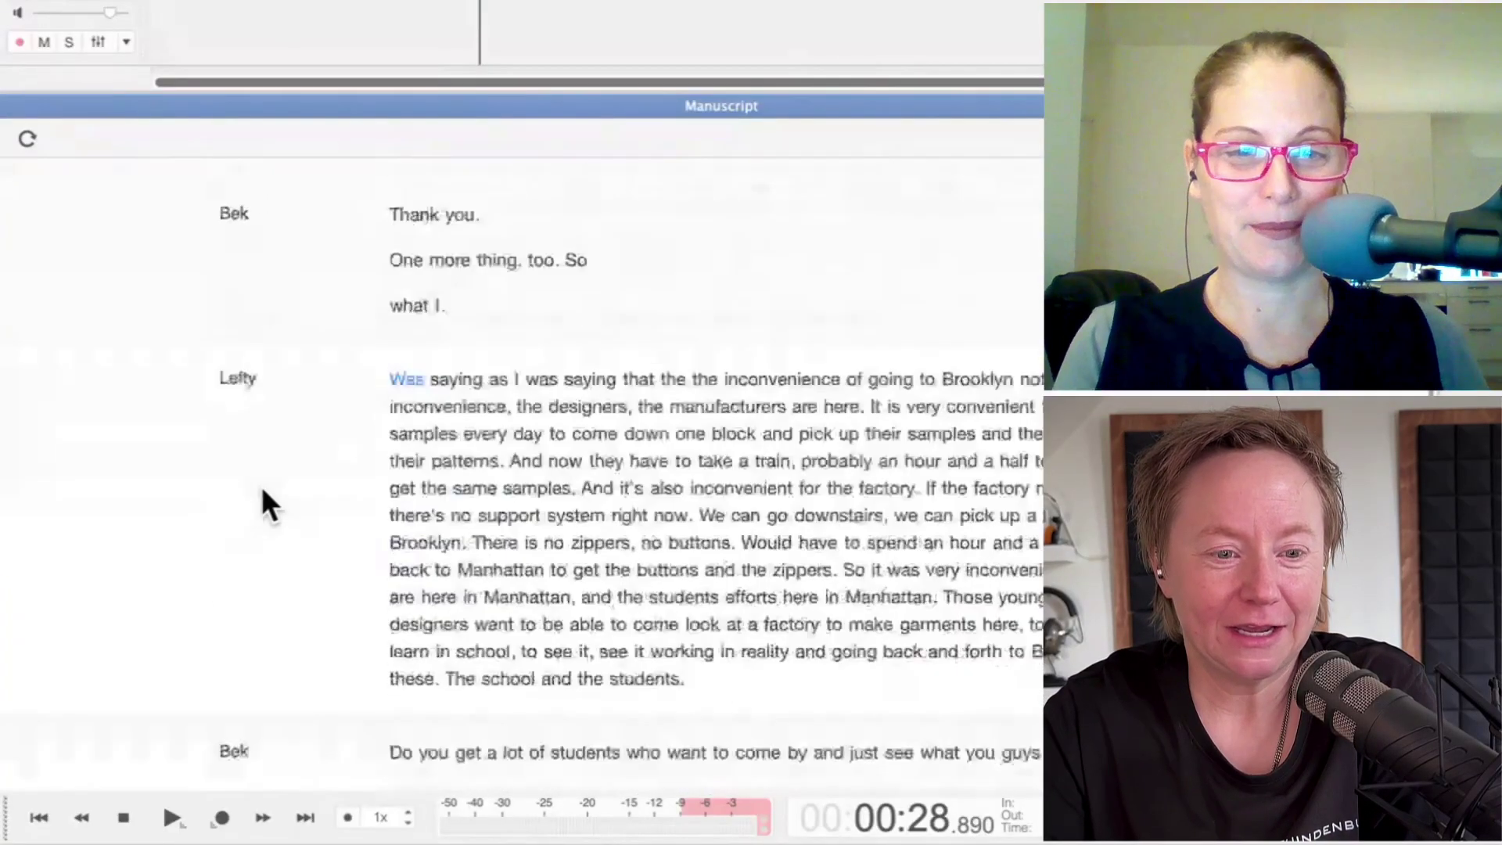
{"action": "scroll", "coordinate": [264, 513], "scroll_direction": "down", "scroll_amount": 3}
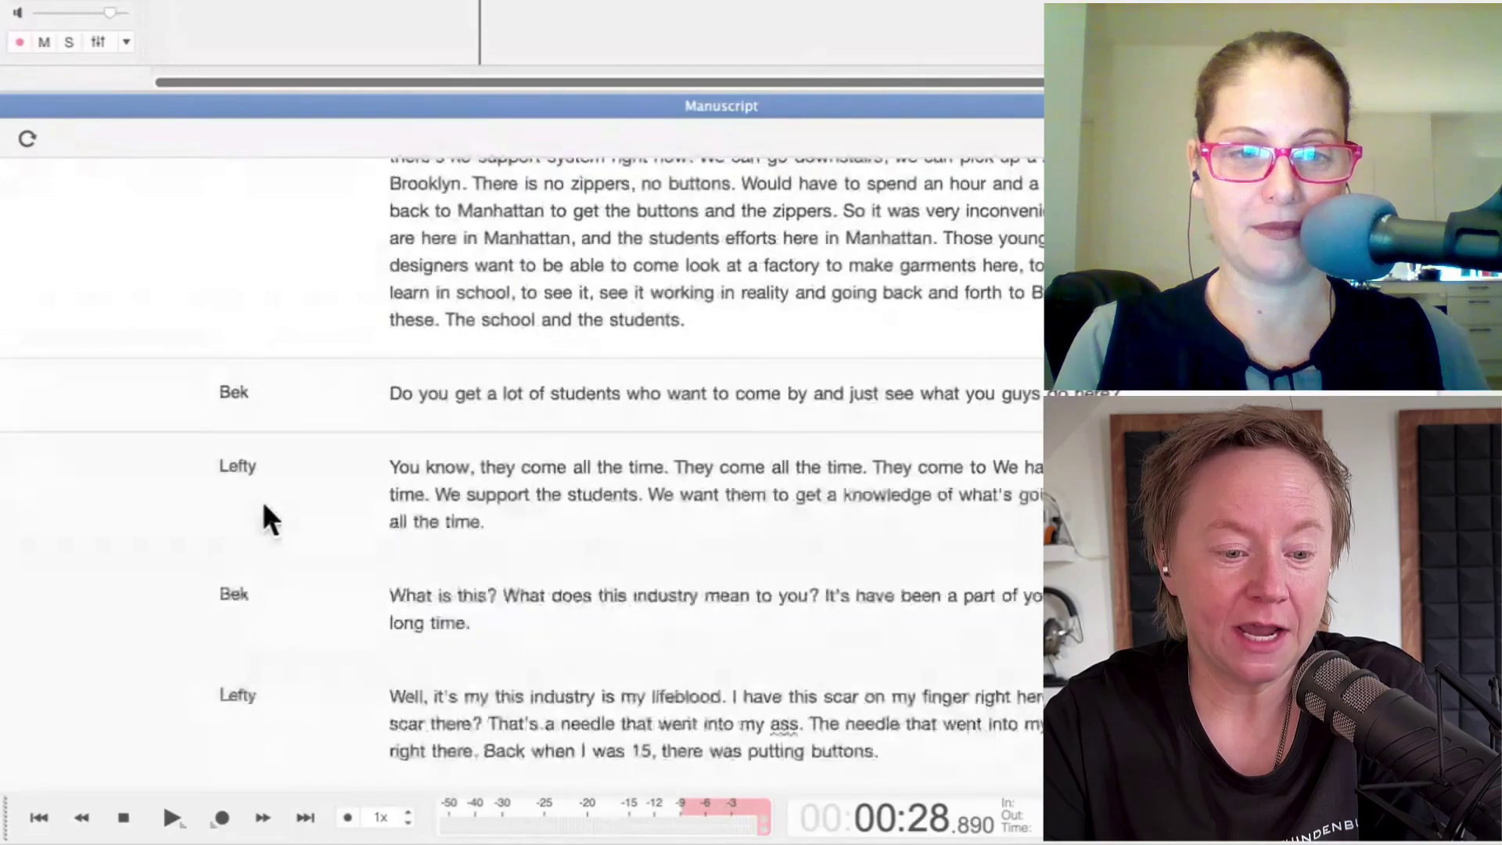
{"action": "scroll", "coordinate": [266, 564], "scroll_direction": "up", "scroll_amount": 4}
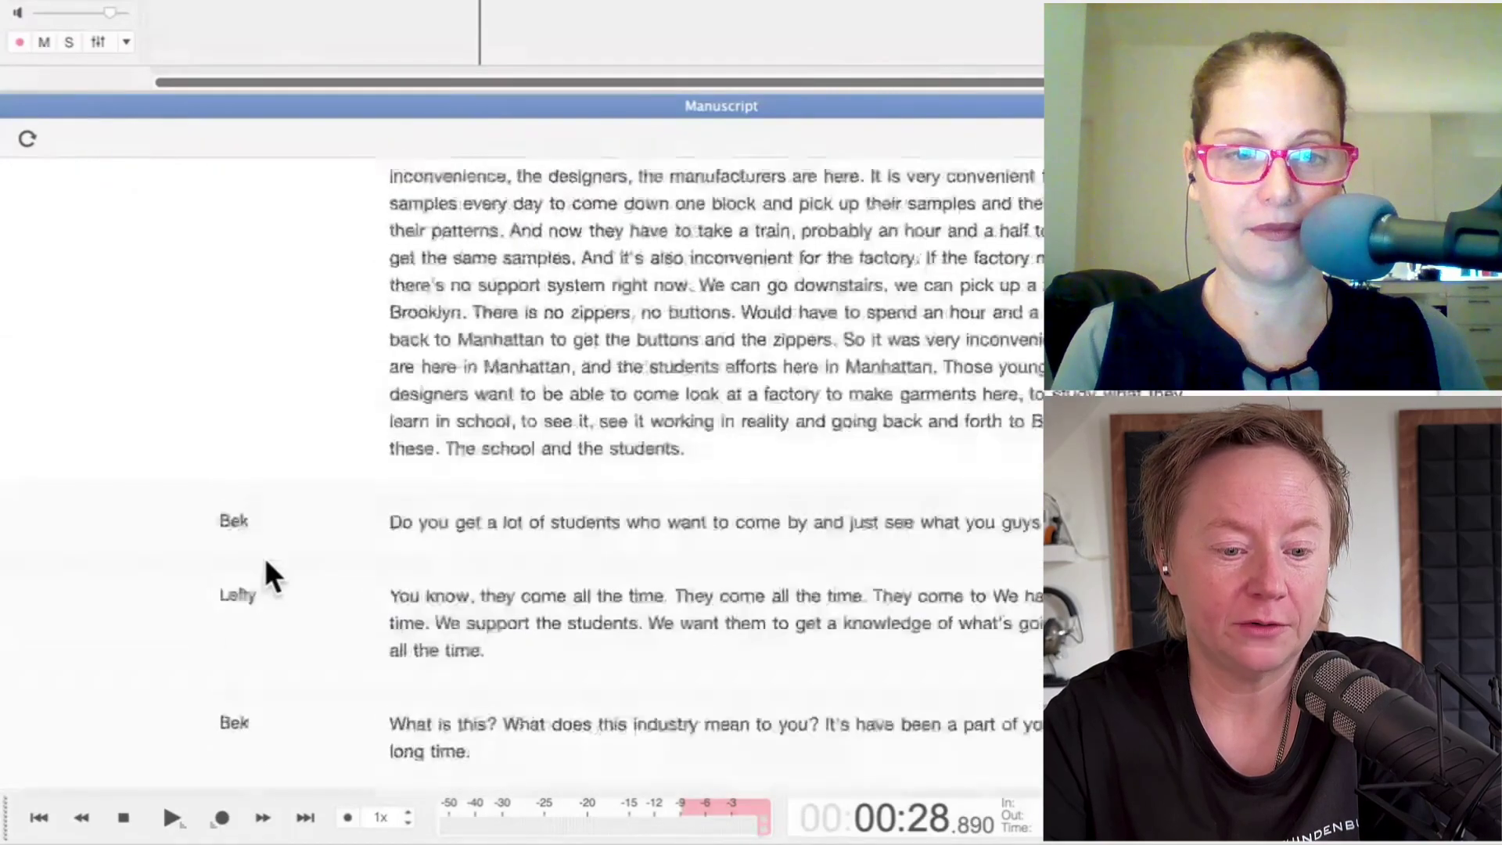
{"action": "scroll", "coordinate": [267, 563], "scroll_direction": "up", "scroll_amount": 10}
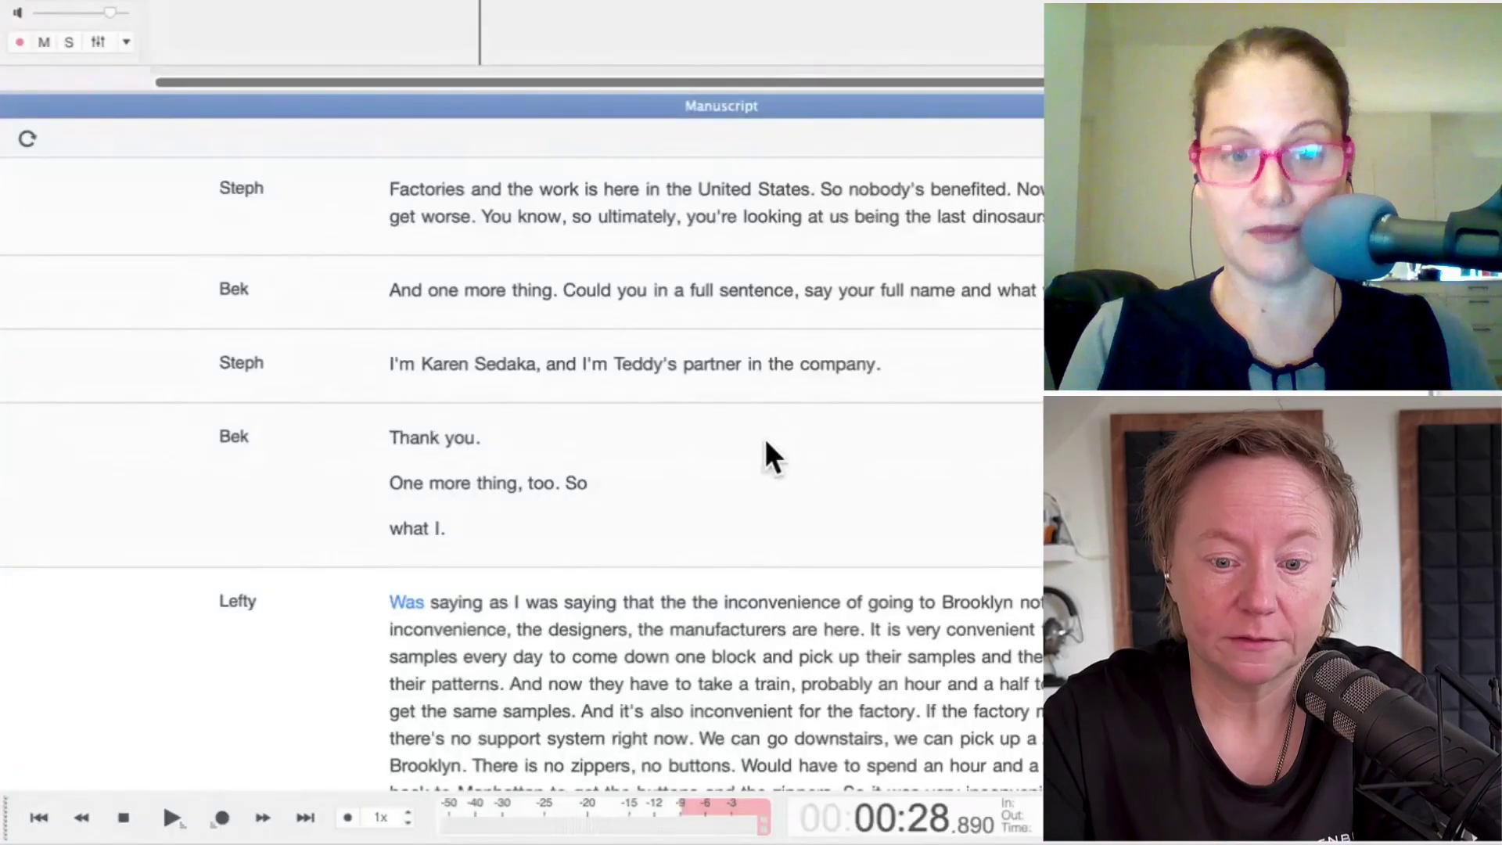
Step: Retype the misspelled surname in the introduction line as the speaker's correctly spelled full name
{"action": "scroll", "coordinate": [764, 437], "scroll_direction": "down", "scroll_amount": 3}
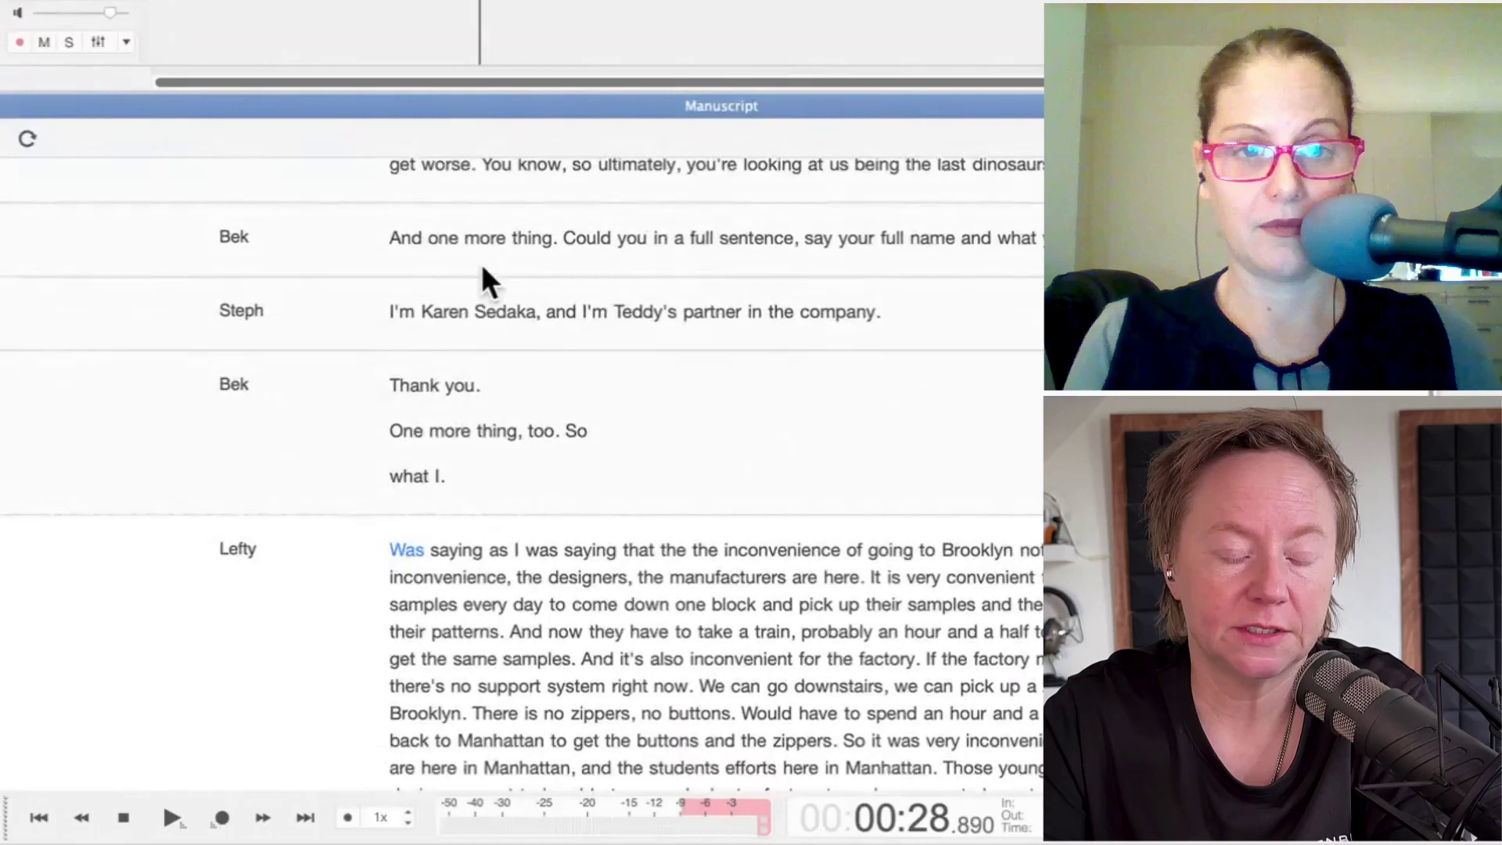
{"action": "left_click", "coordinate": [475, 311]}
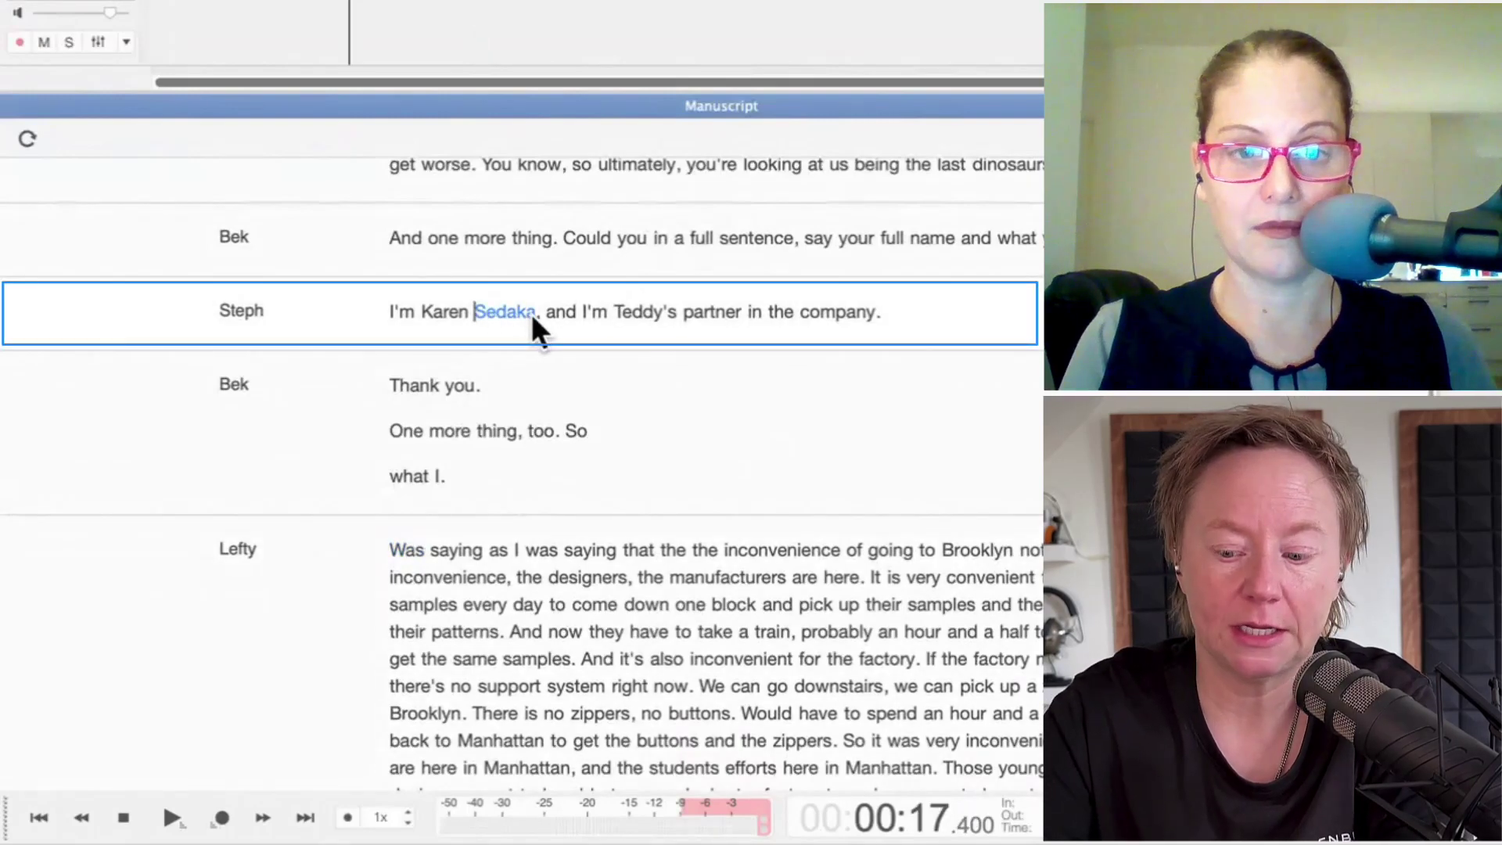
{"action": "key", "text": "Return"}
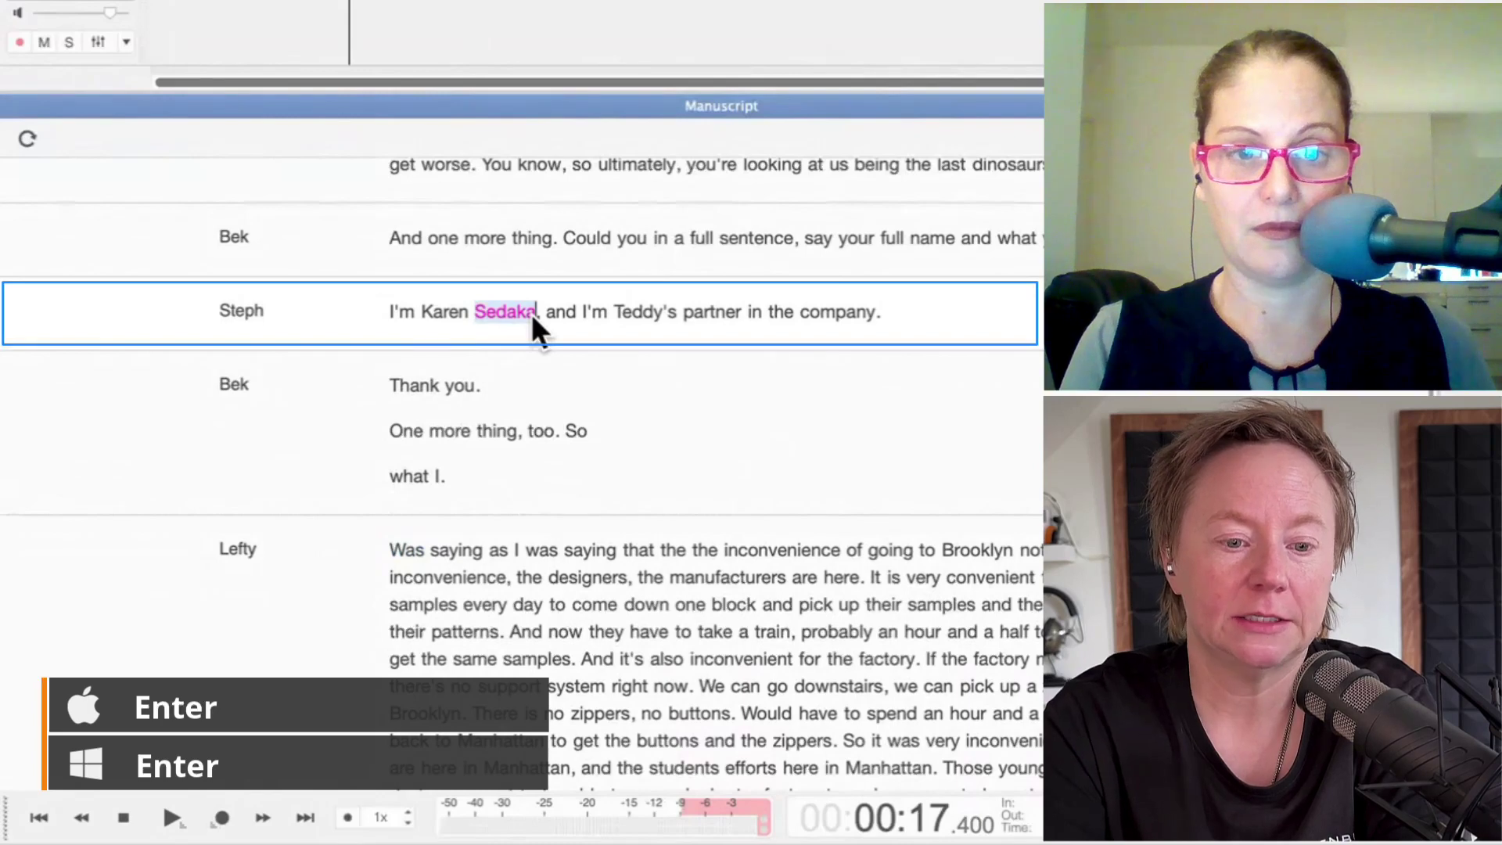
{"action": "type", "text": "Sassy"}
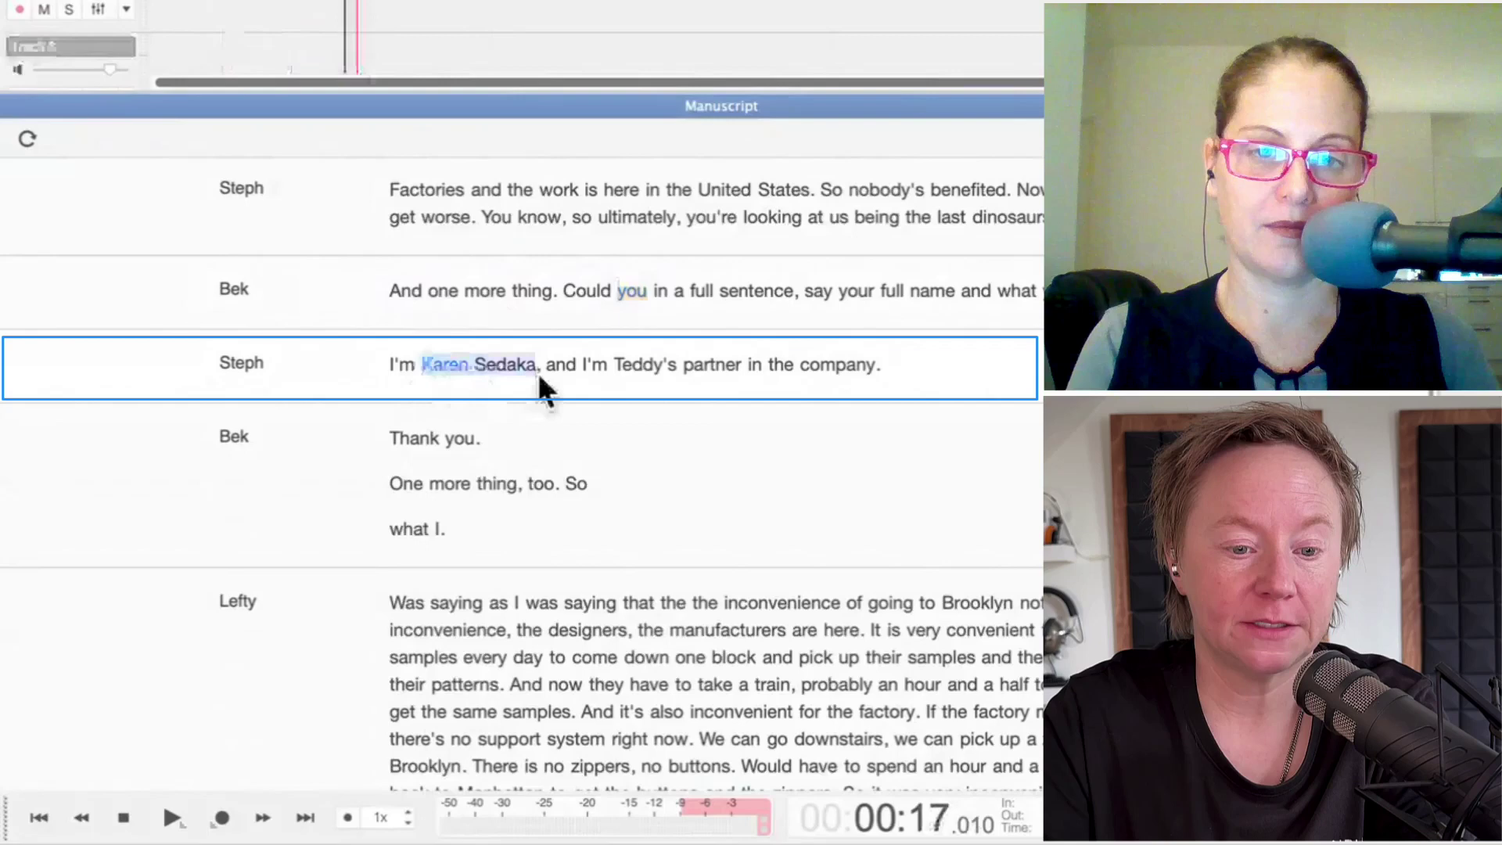
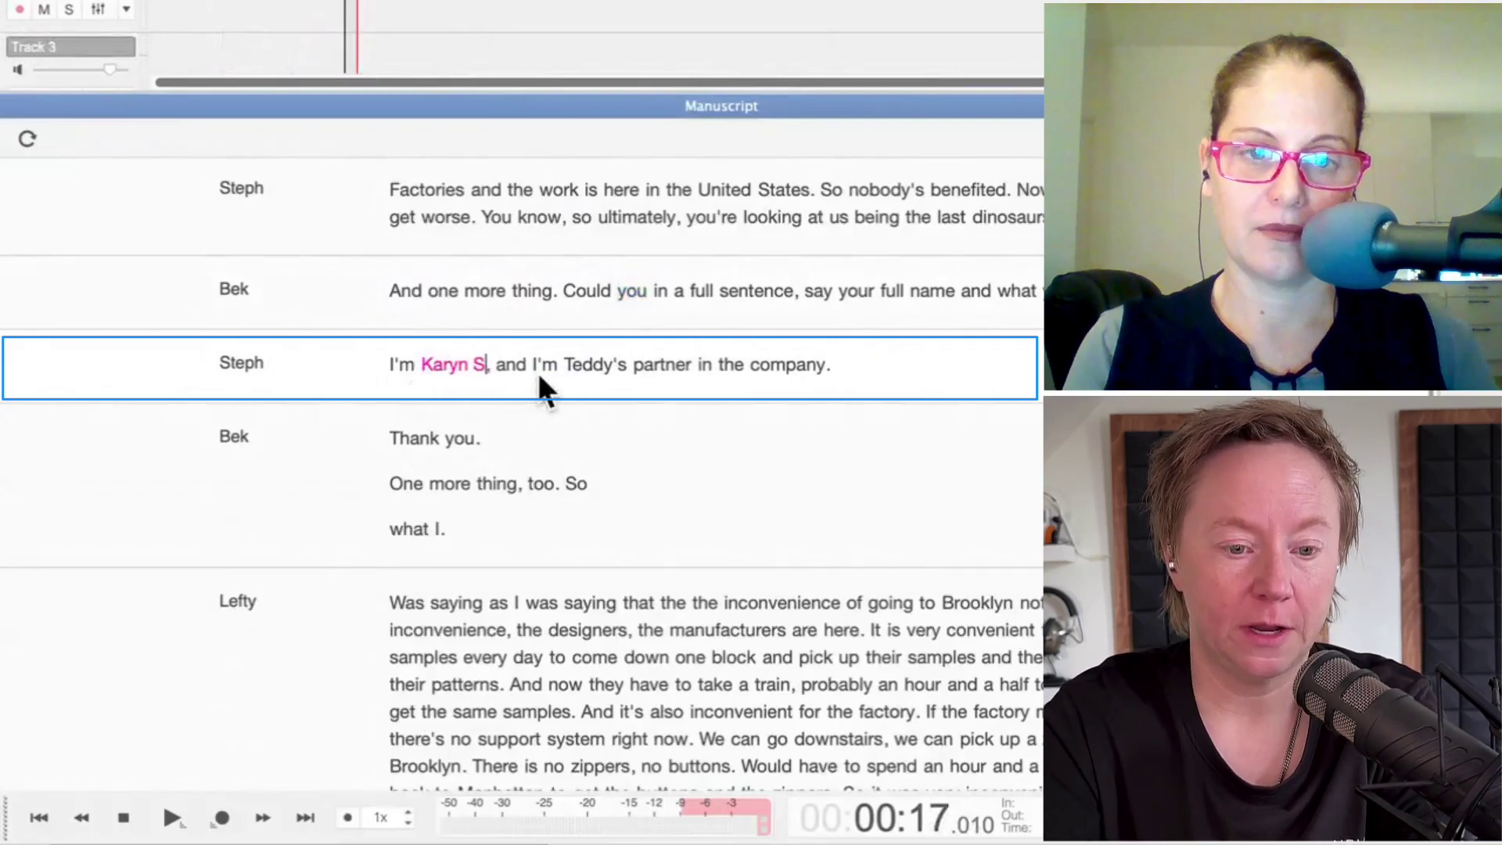
{"action": "key", "text": "Return"}
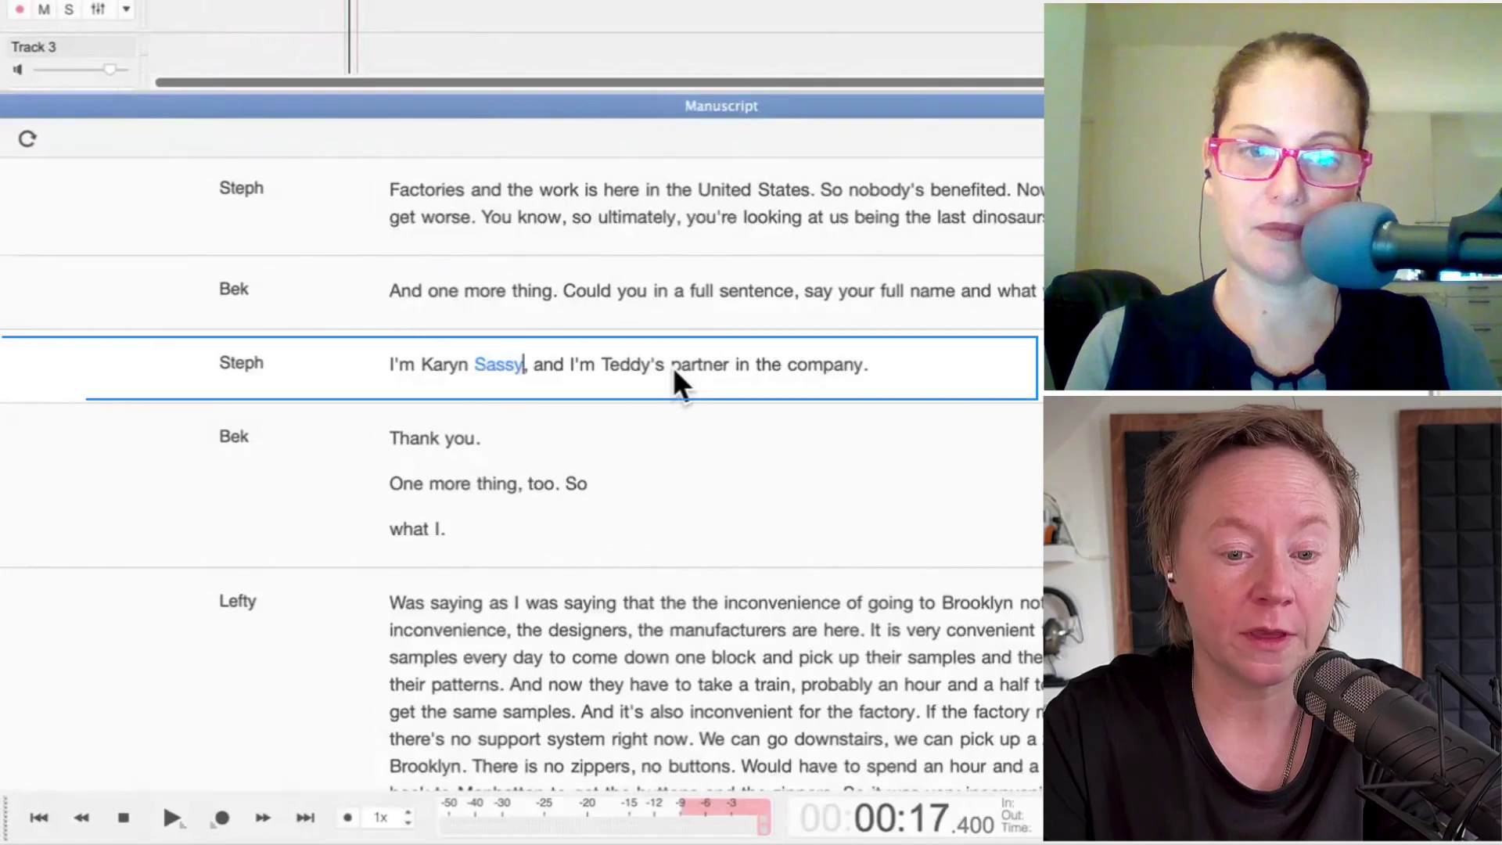
Step: Replace the word 'partner' with 'partner in crime' in the self-introduction line
{"action": "left_click", "coordinate": [735, 365]}
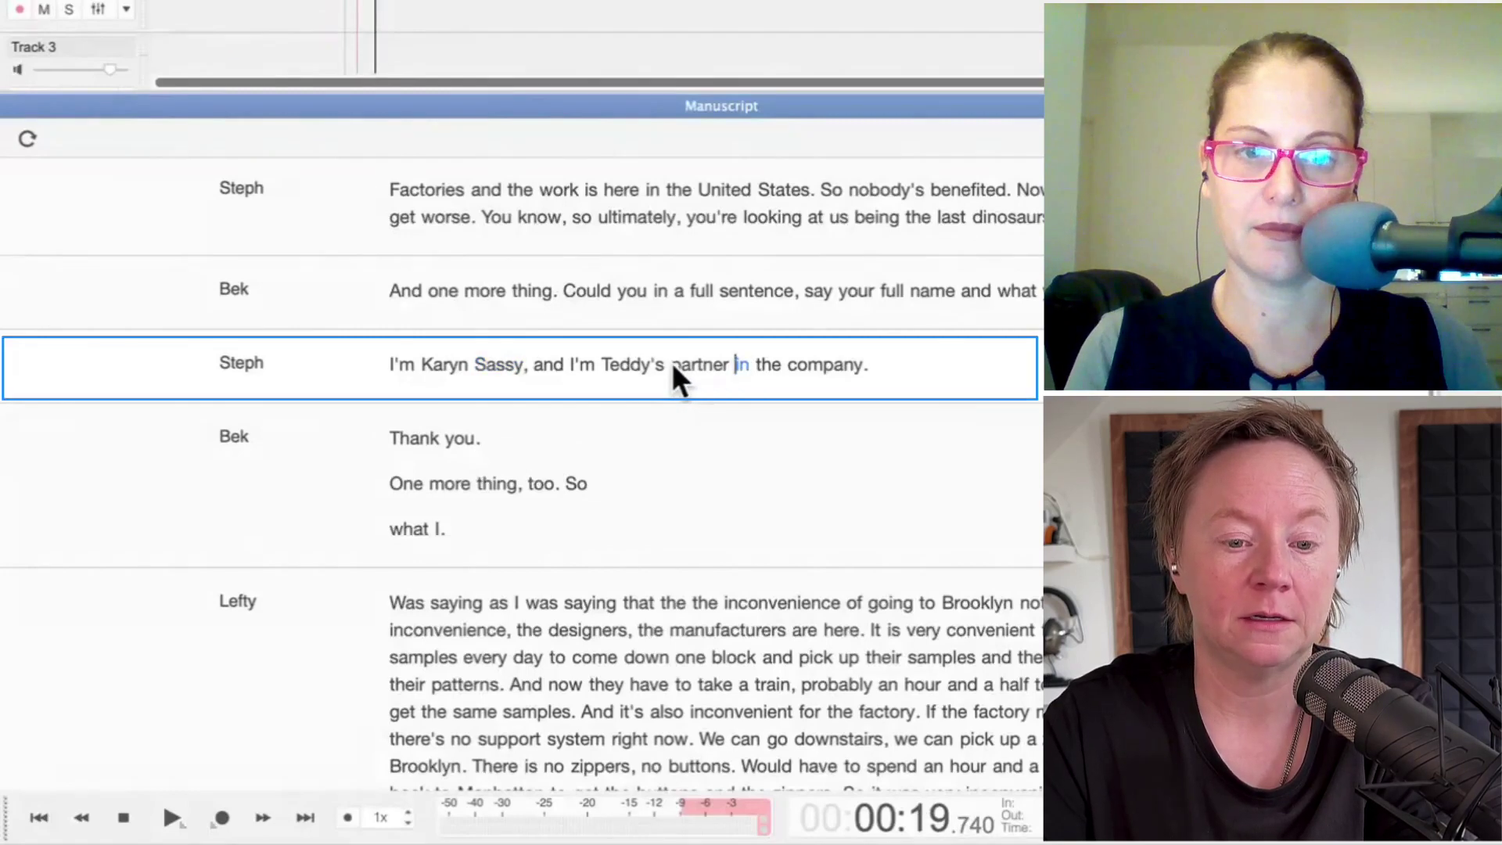
{"action": "left_click_drag", "start_coordinate": [673, 362], "coordinate": [728, 368]}
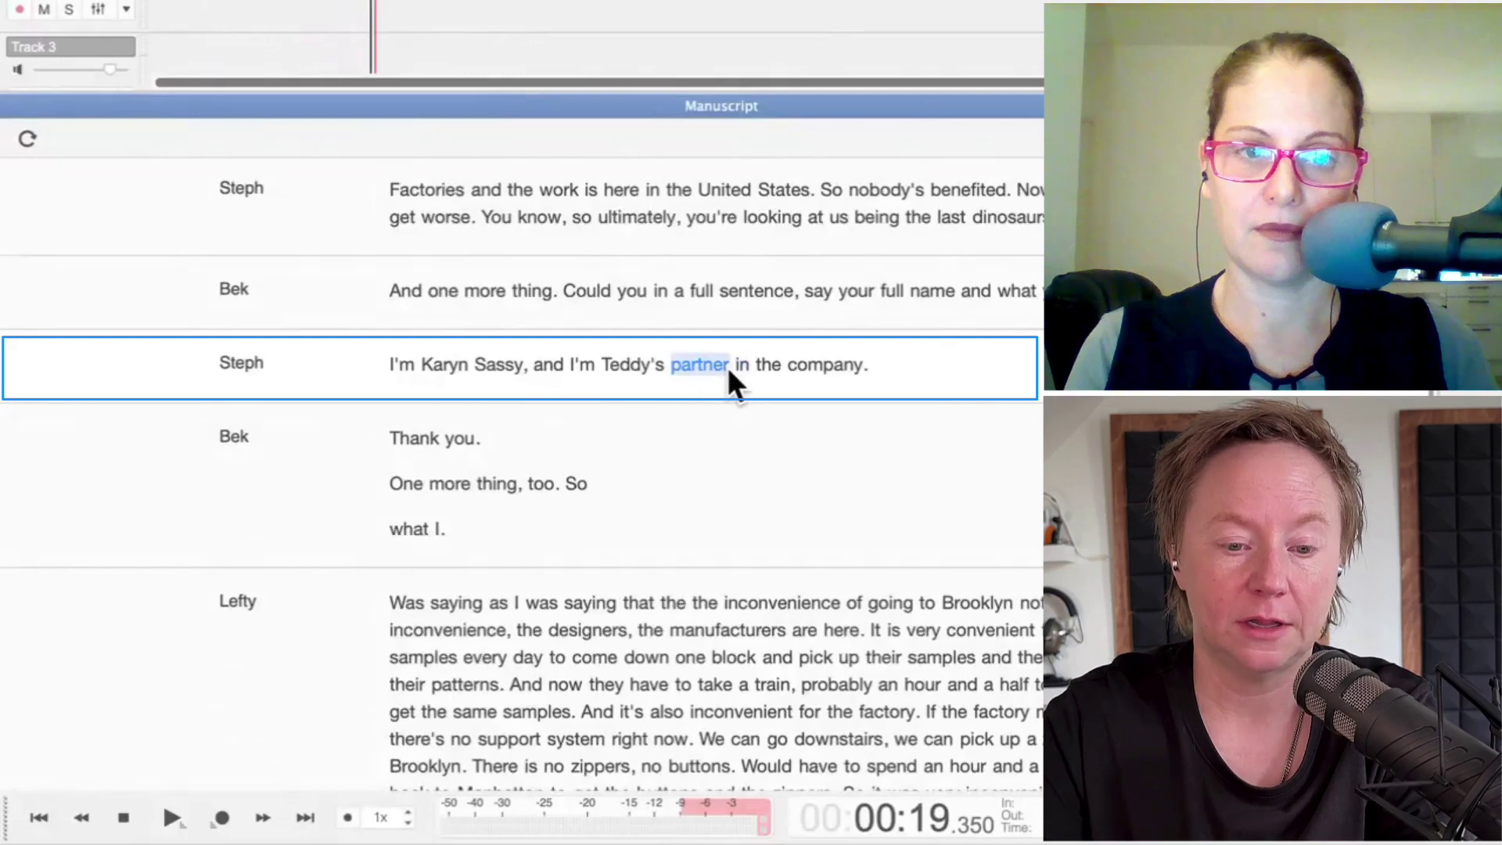
{"action": "left_click", "coordinate": [725, 364]}
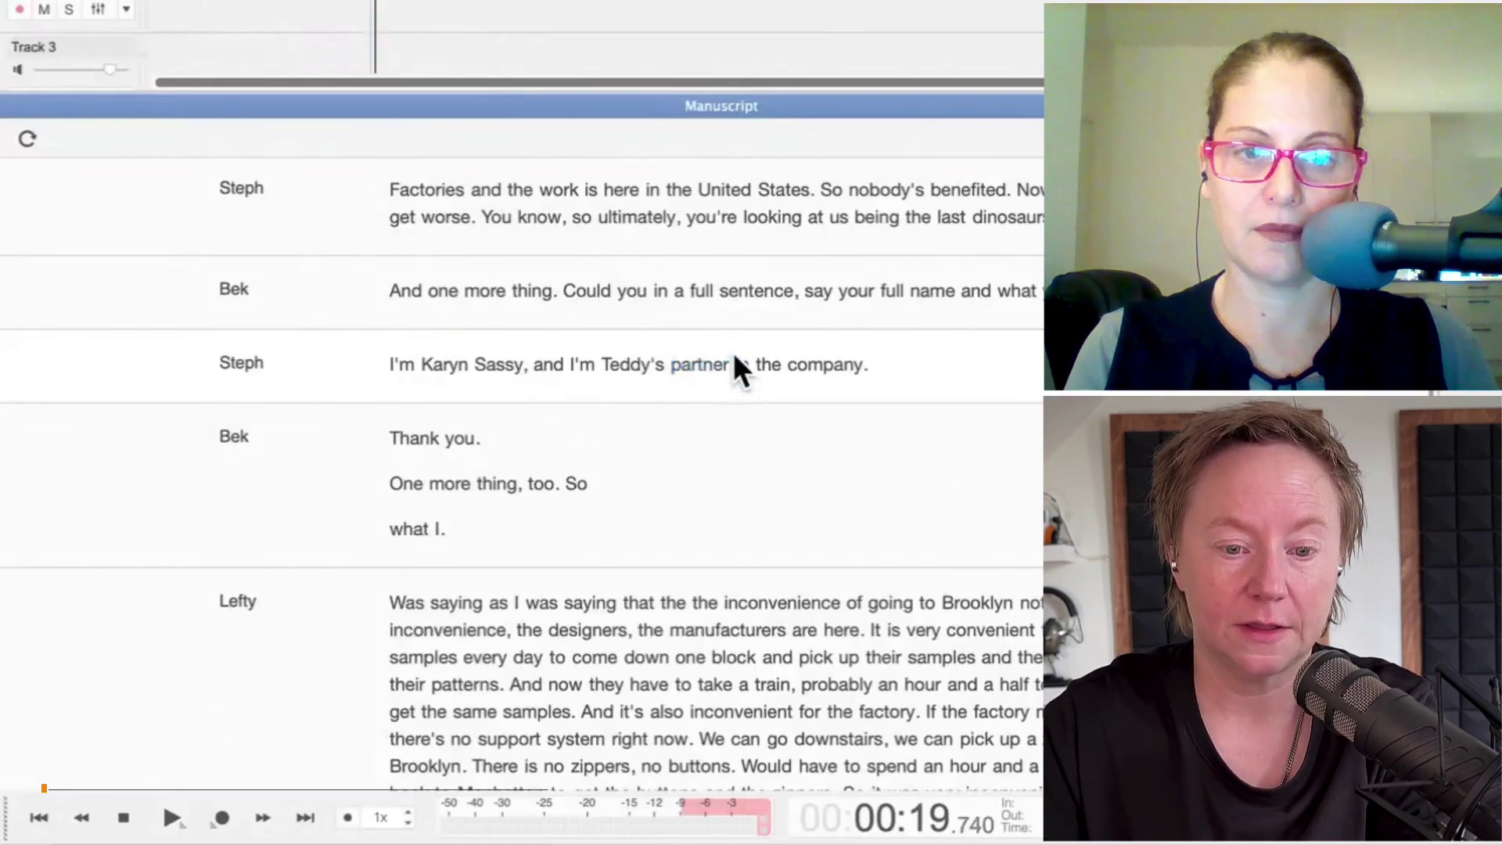
{"action": "left_click", "coordinate": [707, 364]}
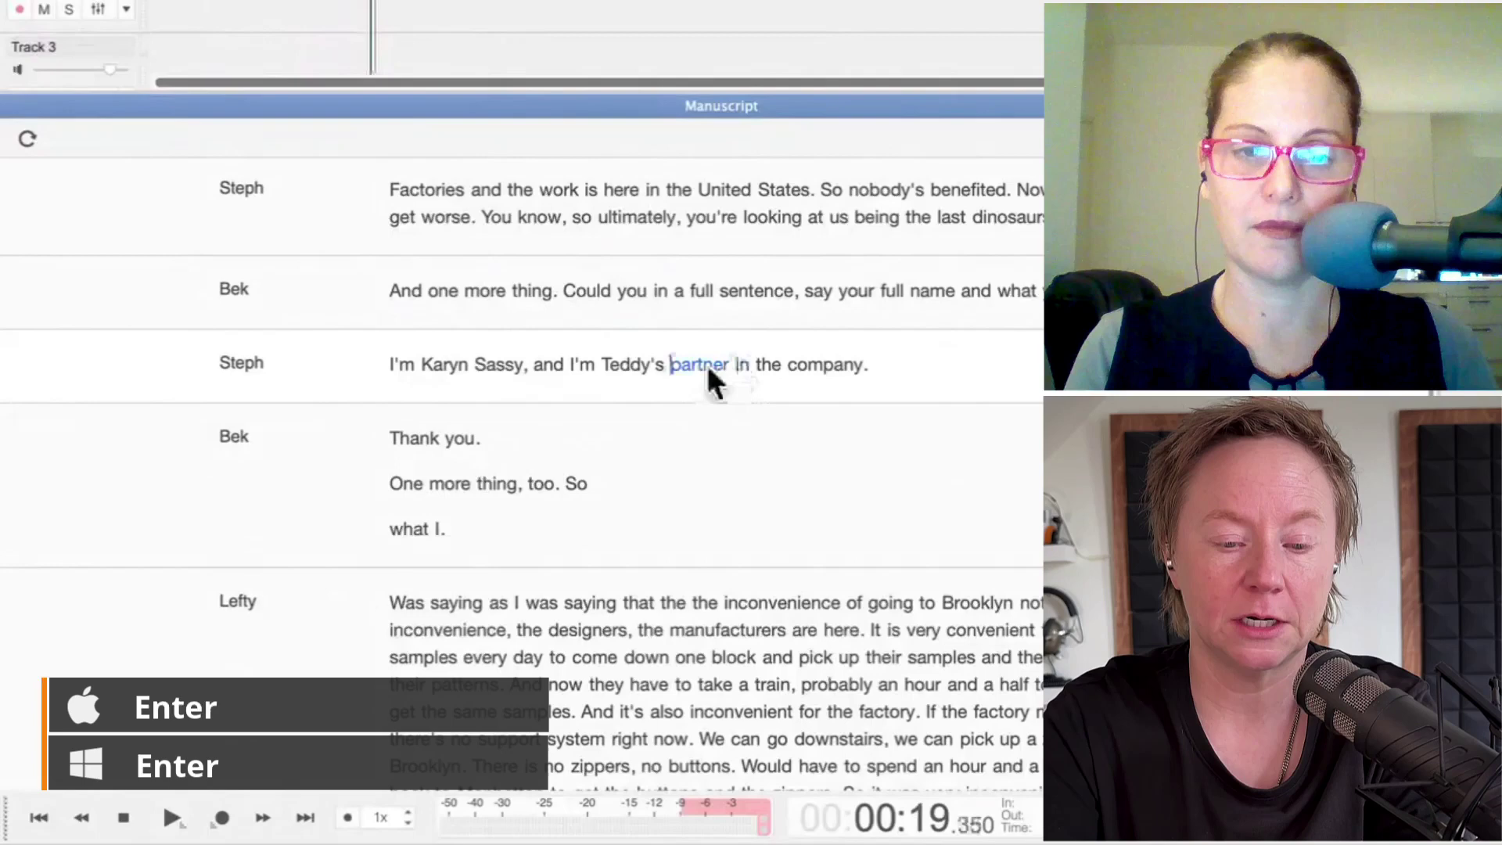
{"action": "key", "text": "BackSpace"}
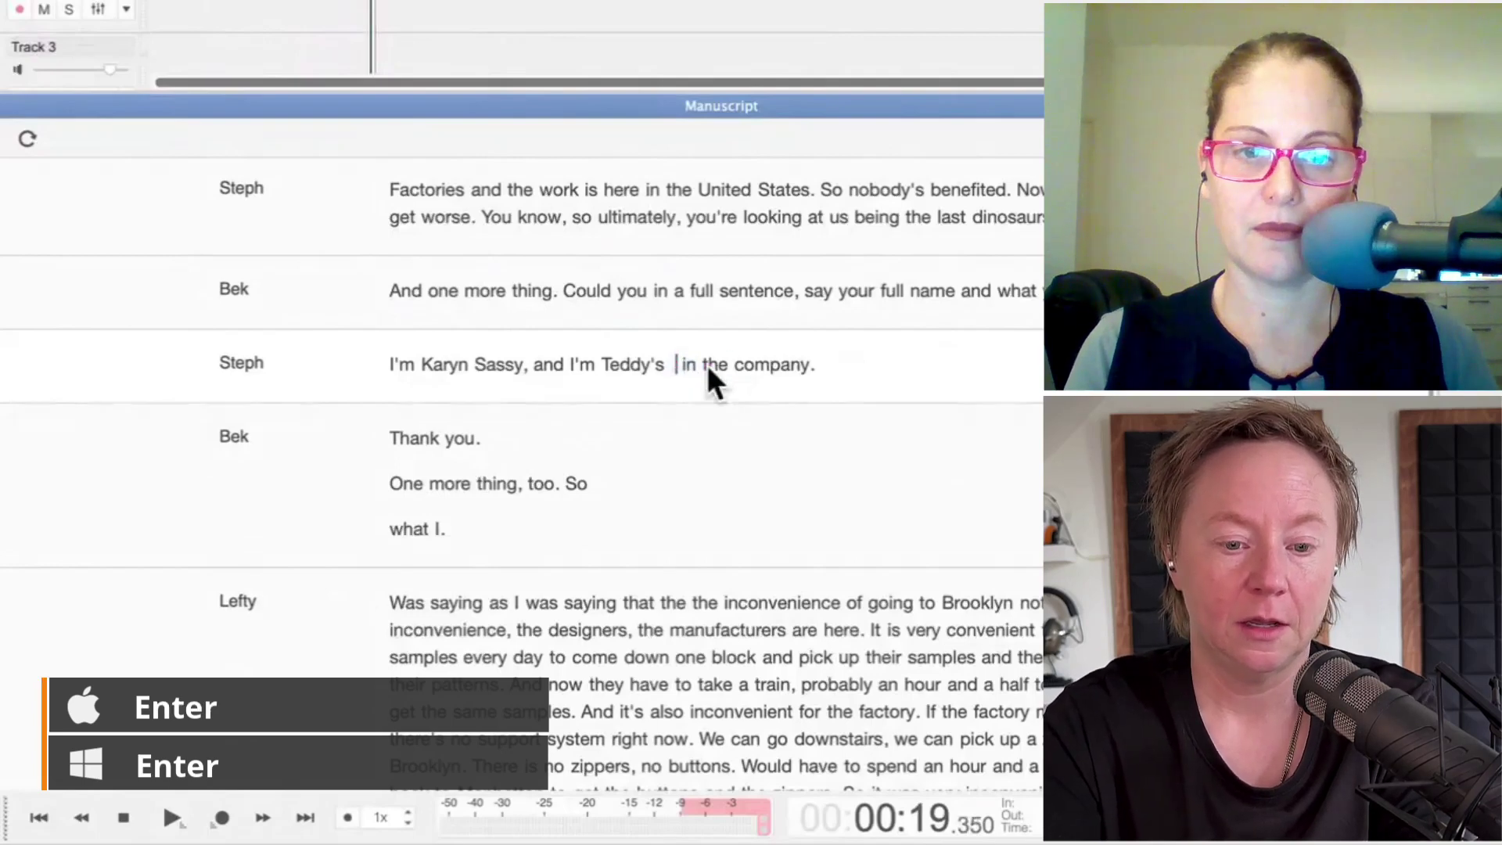
{"action": "type", "text": "part"}
{"action": "type", "text": "ner in cri"}
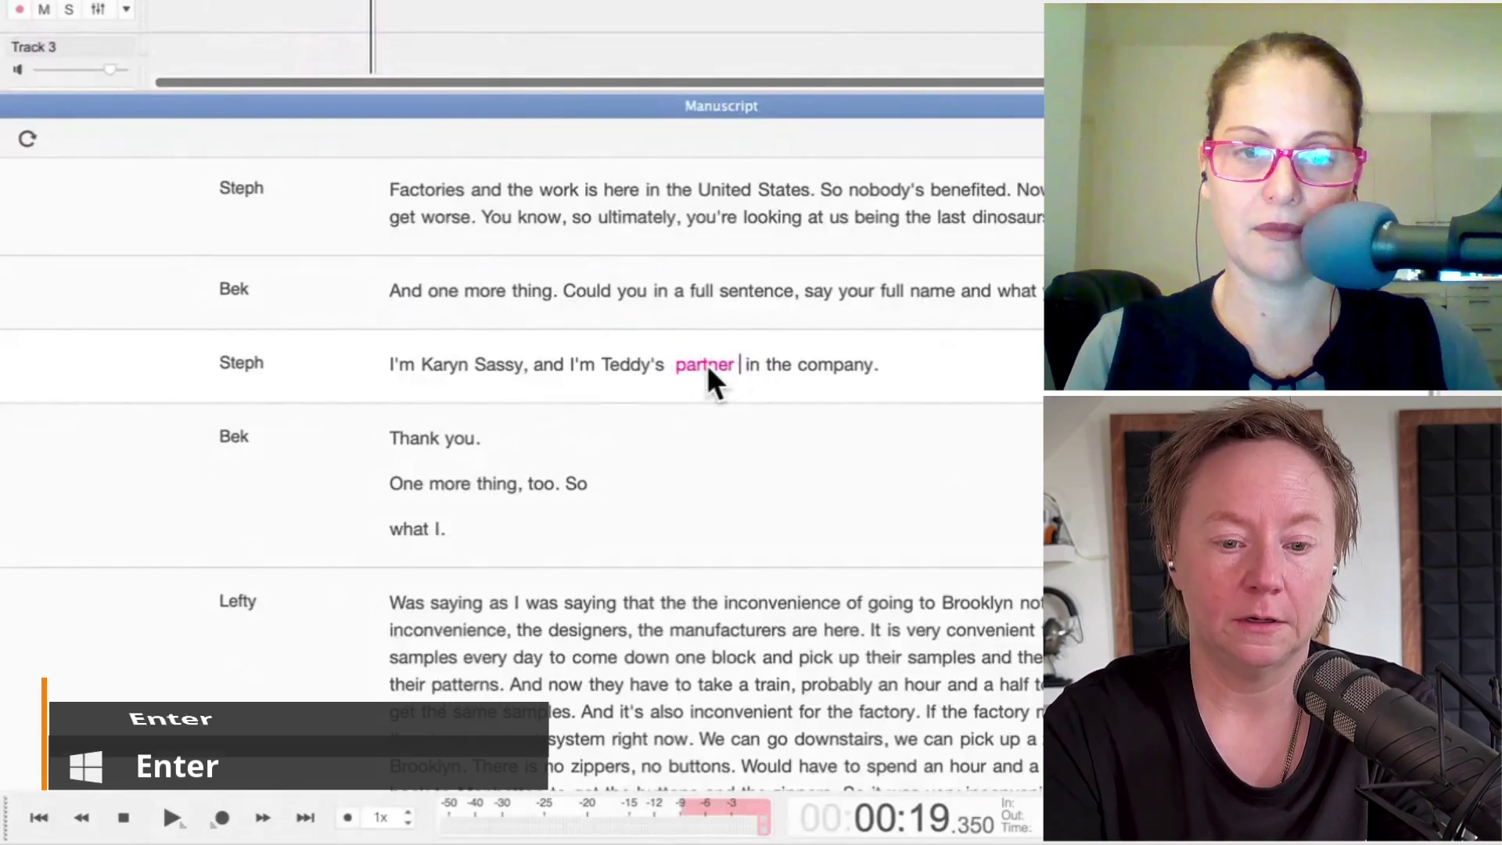
{"action": "type", "text": "me"}
{"action": "key", "text": "Return"}
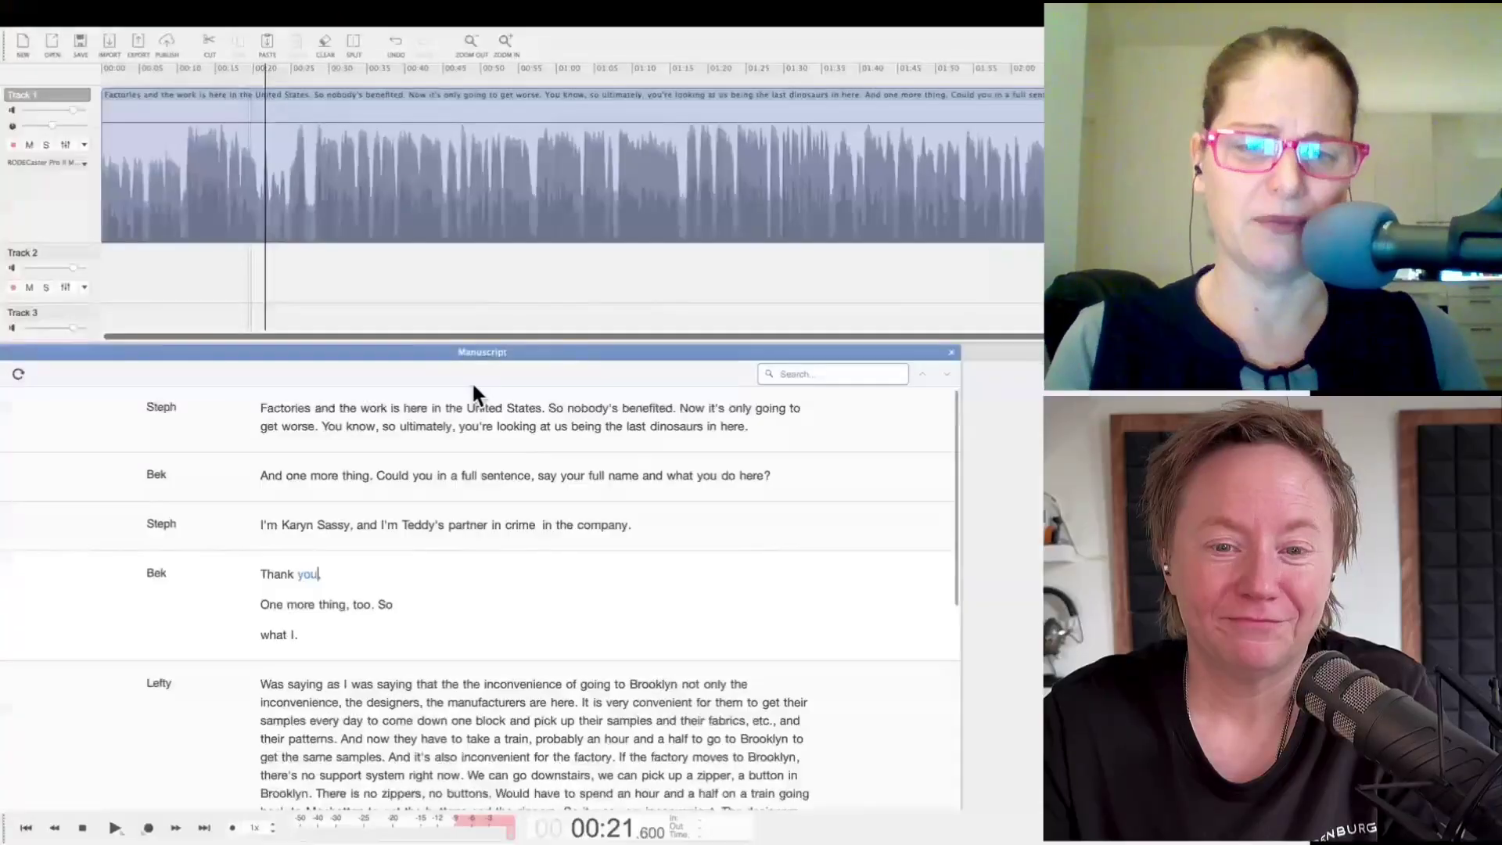
Step: Select the whole interview clip on Track 1 and apply Split by Speaker
{"action": "left_click", "coordinate": [452, 115]}
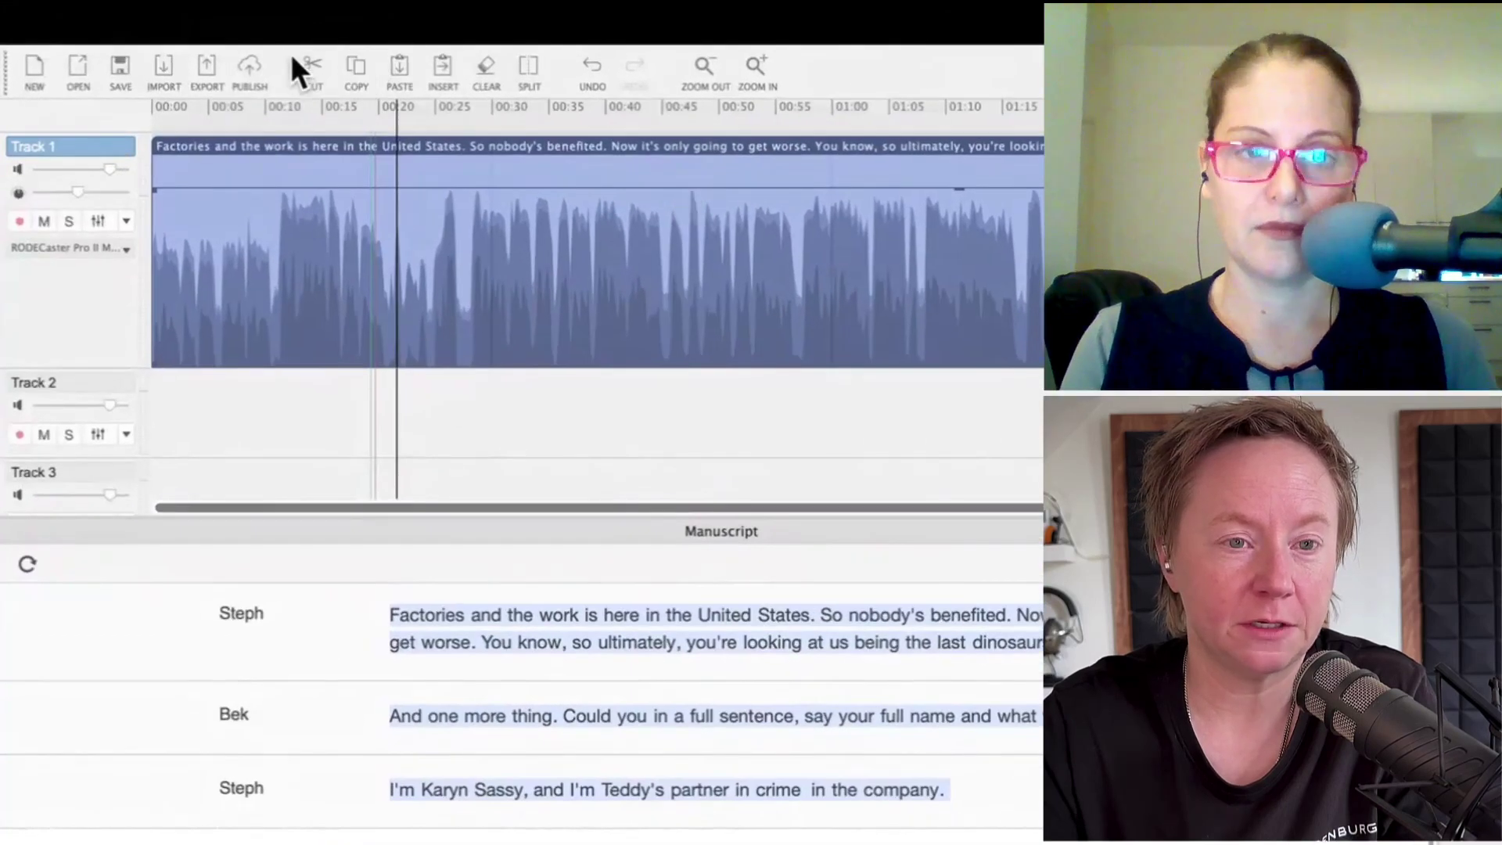
{"action": "left_click", "coordinate": [368, 24]}
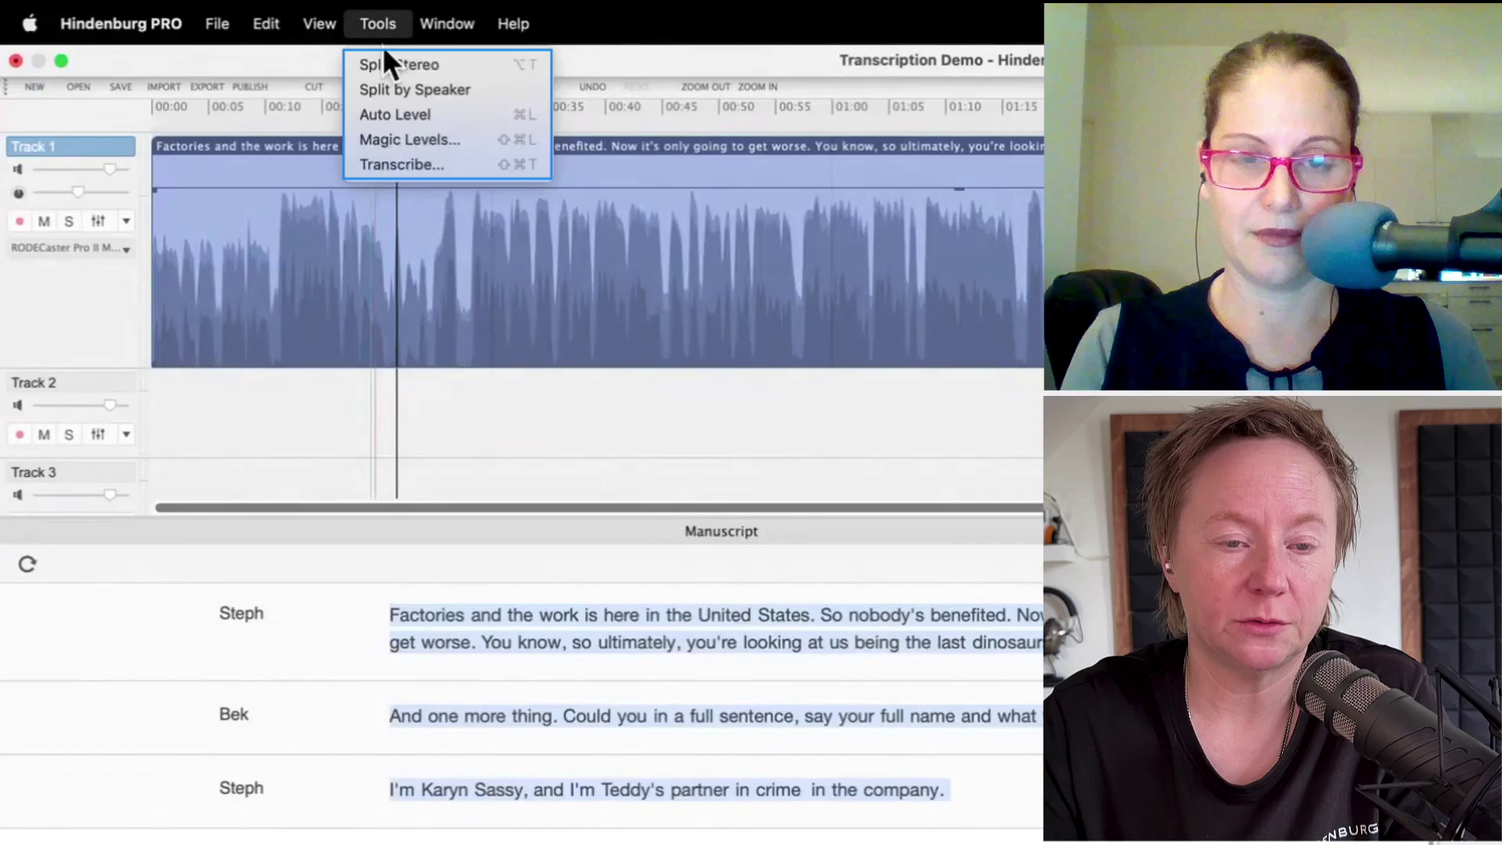
{"action": "left_click", "coordinate": [415, 89]}
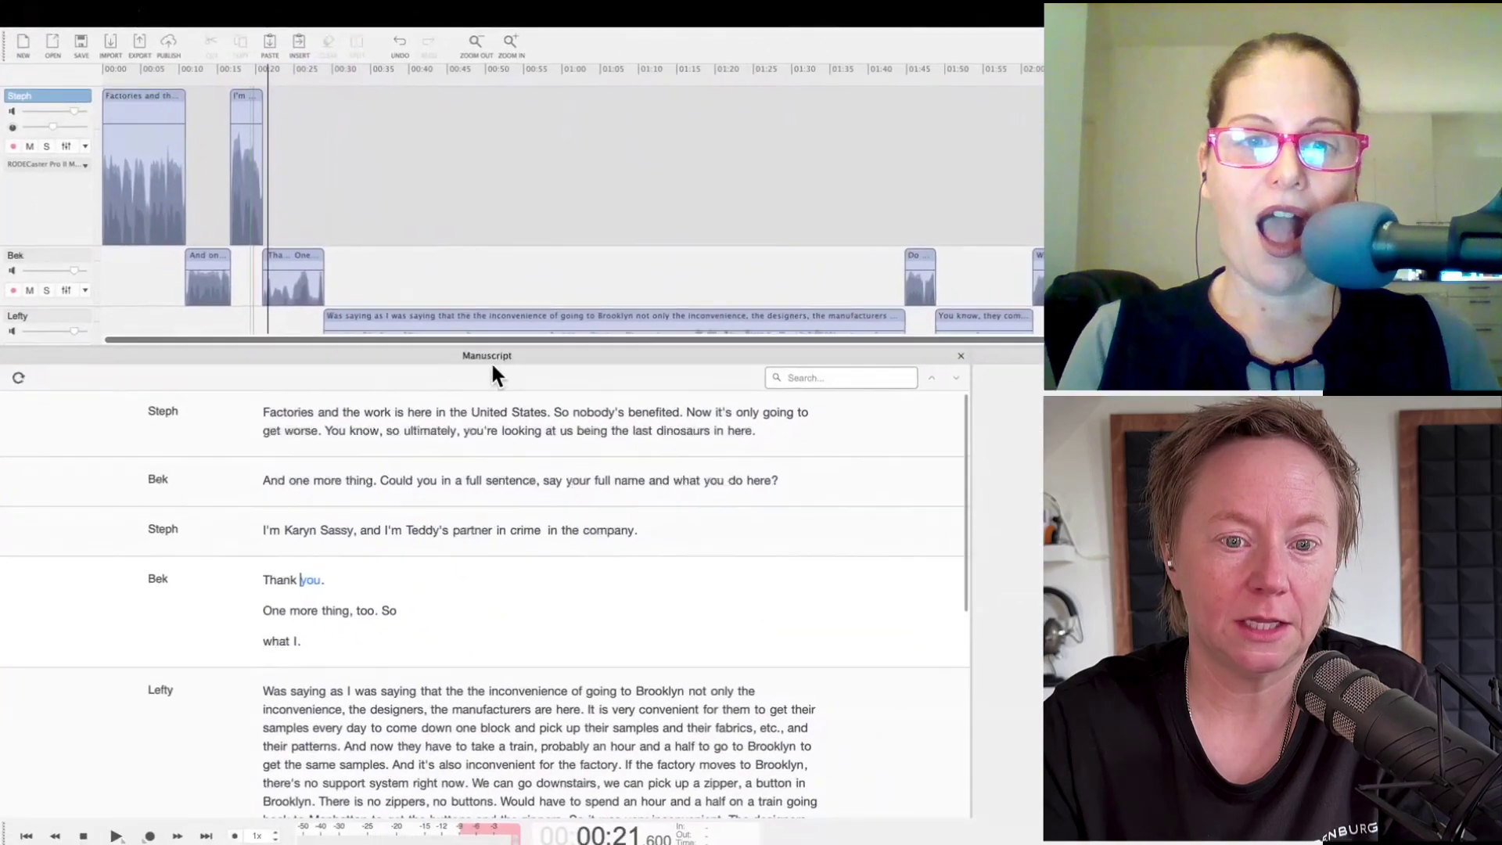
{"action": "left_click_drag", "start_coordinate": [491, 333], "coordinate": [492, 445]}
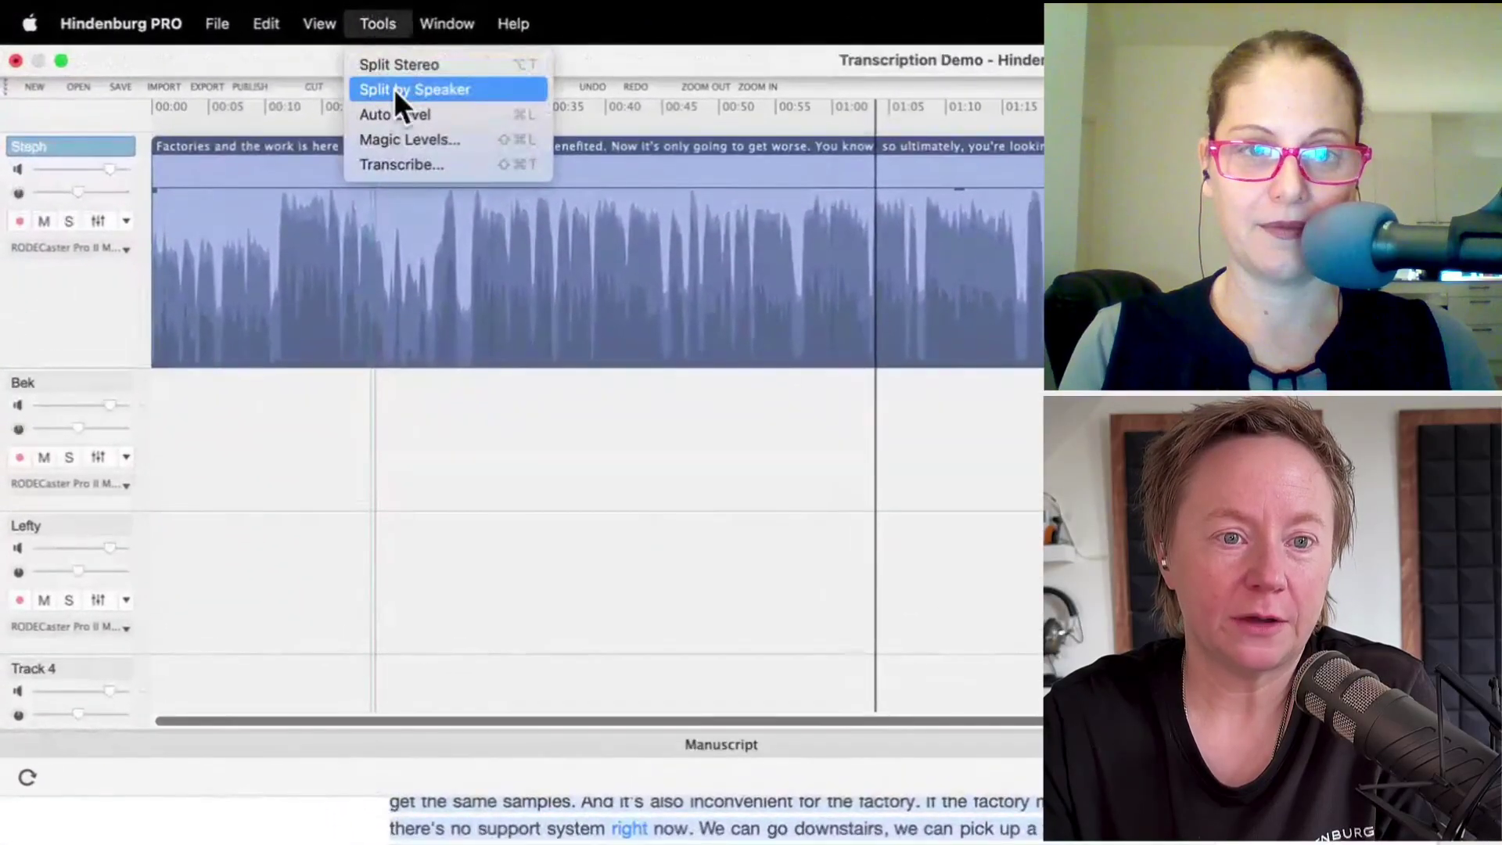
Step: Run Split by Speaker again to move each speaker's passages onto its own track
{"action": "left_click", "coordinate": [421, 90]}
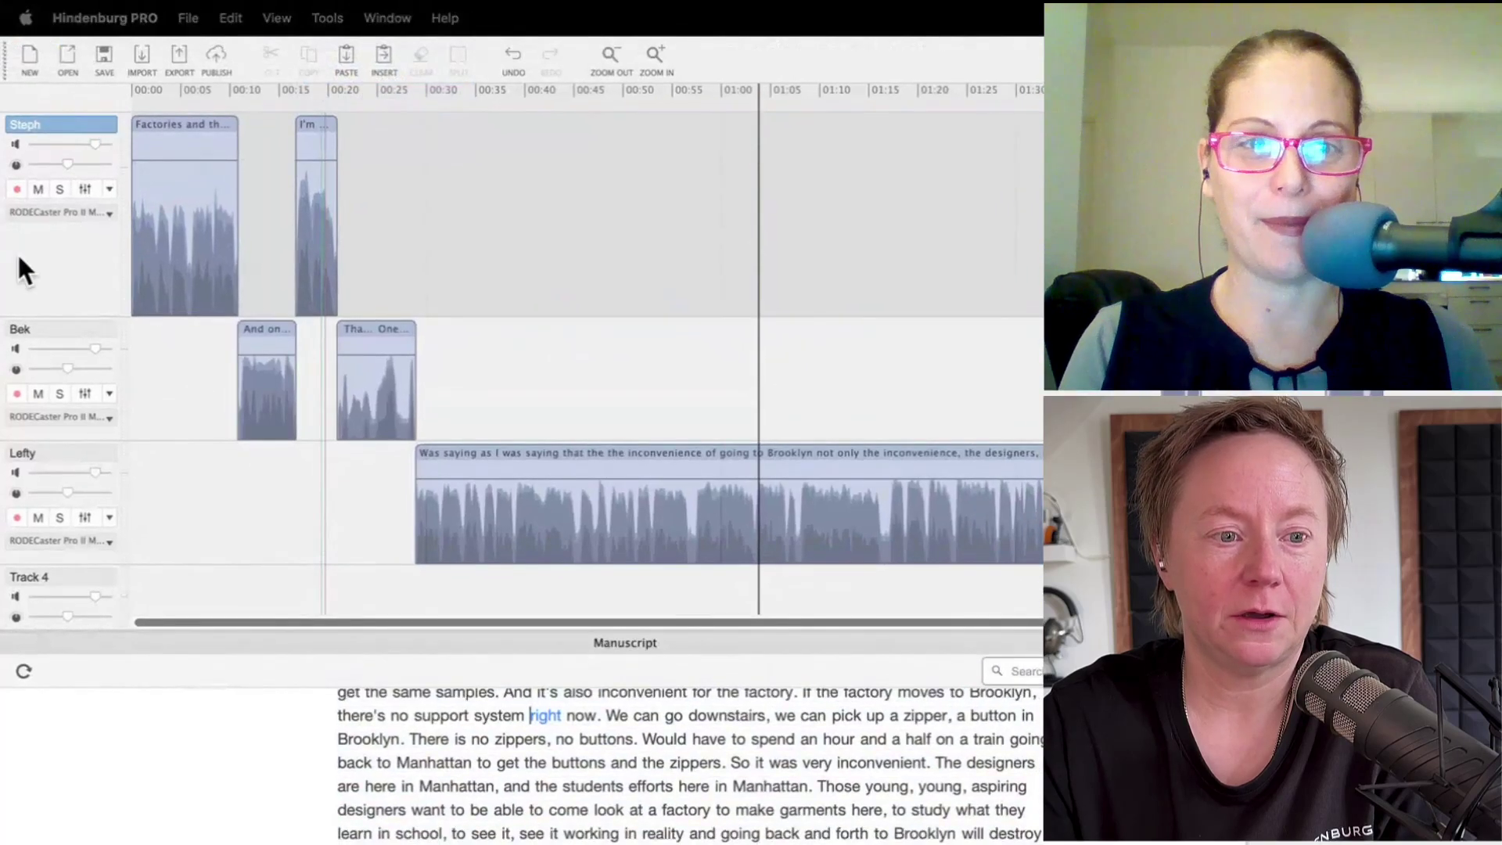
{"action": "left_click", "coordinate": [65, 452]}
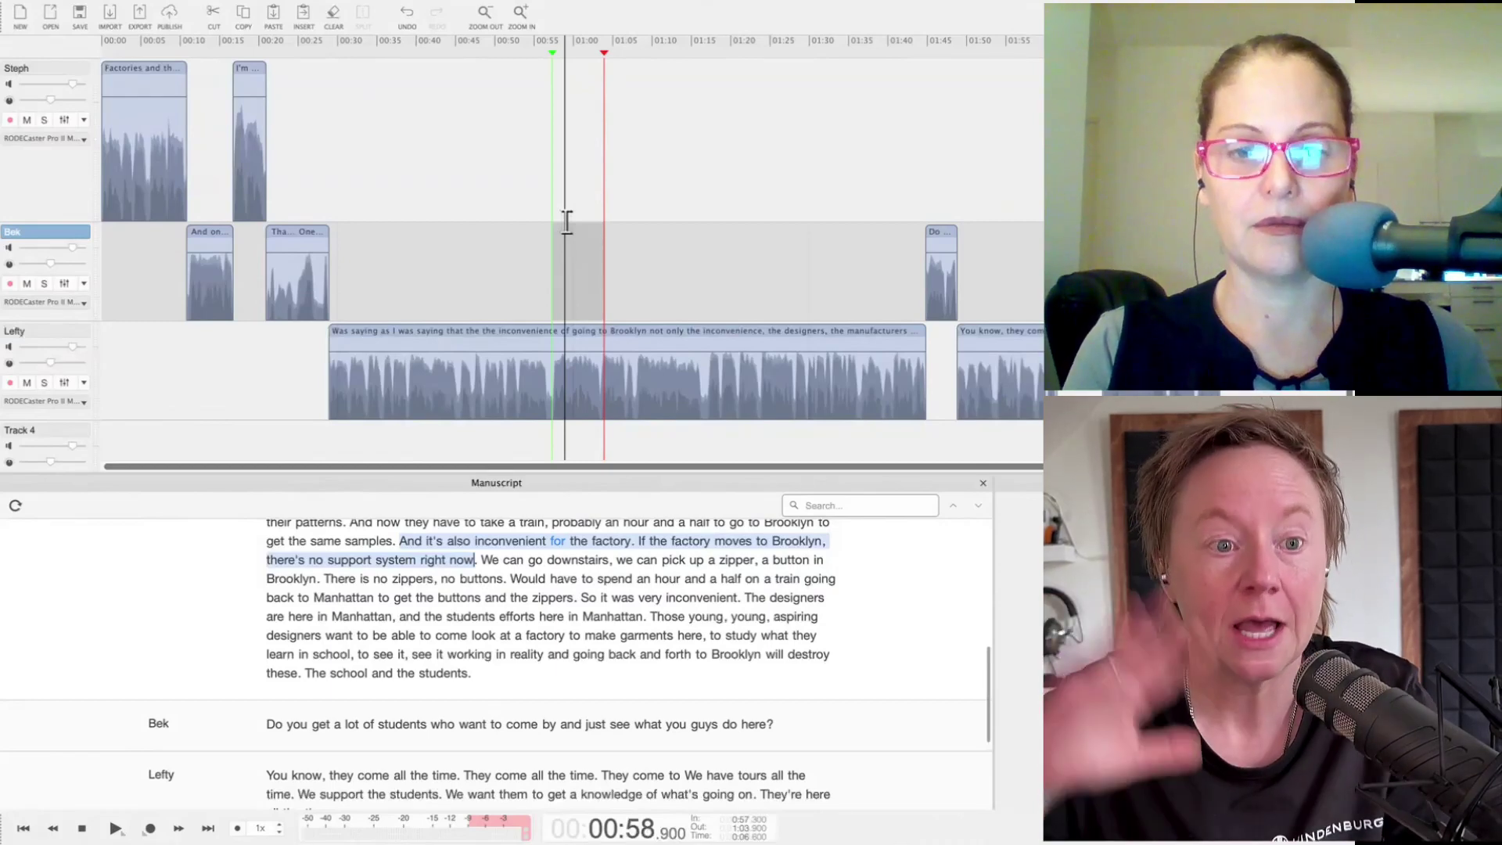
{"action": "left_click", "coordinate": [64, 118]}
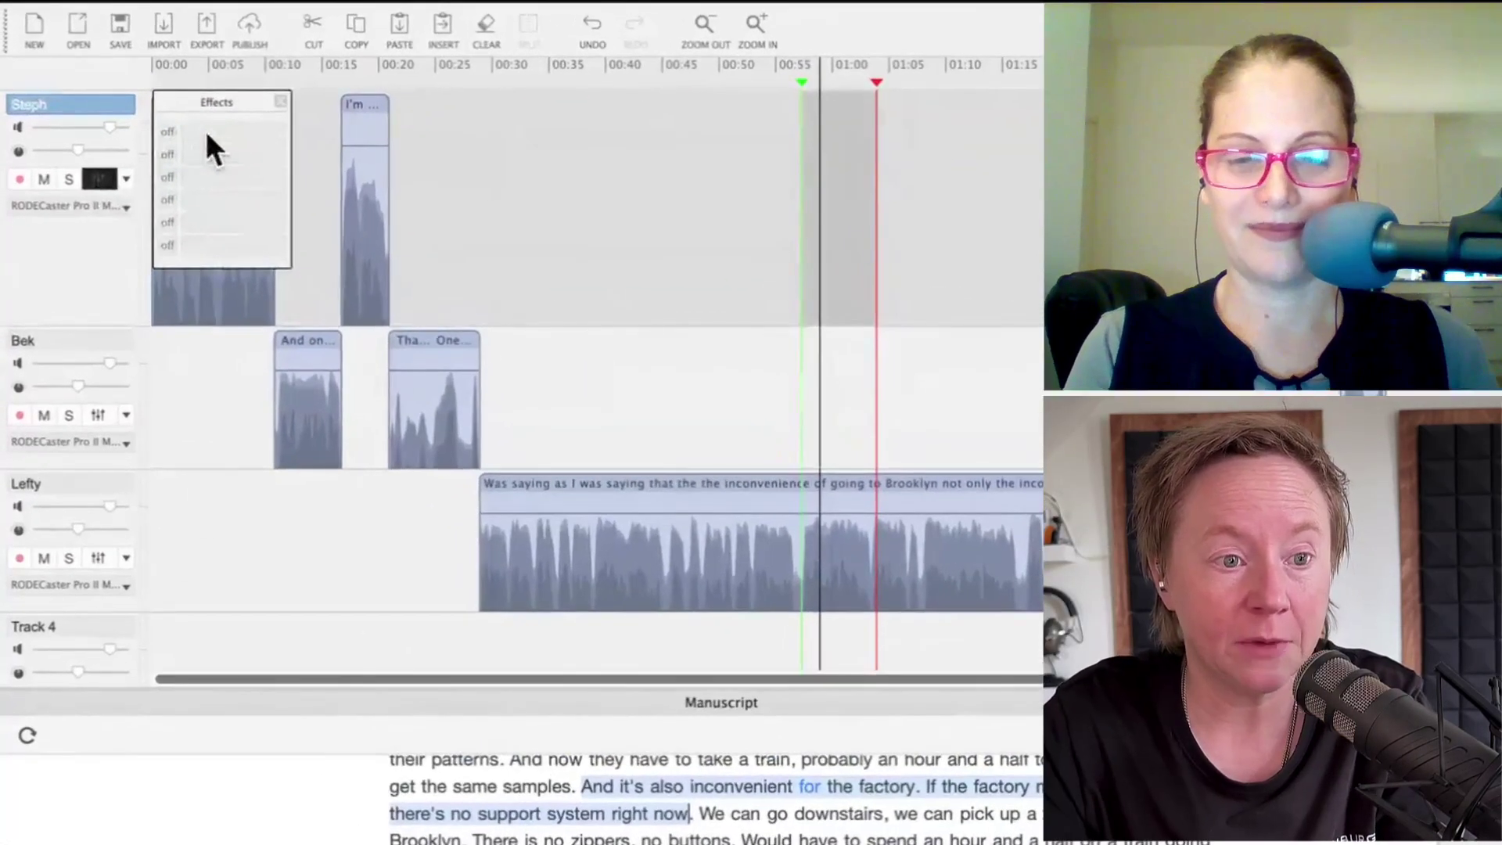
{"action": "left_click", "coordinate": [142, 90]}
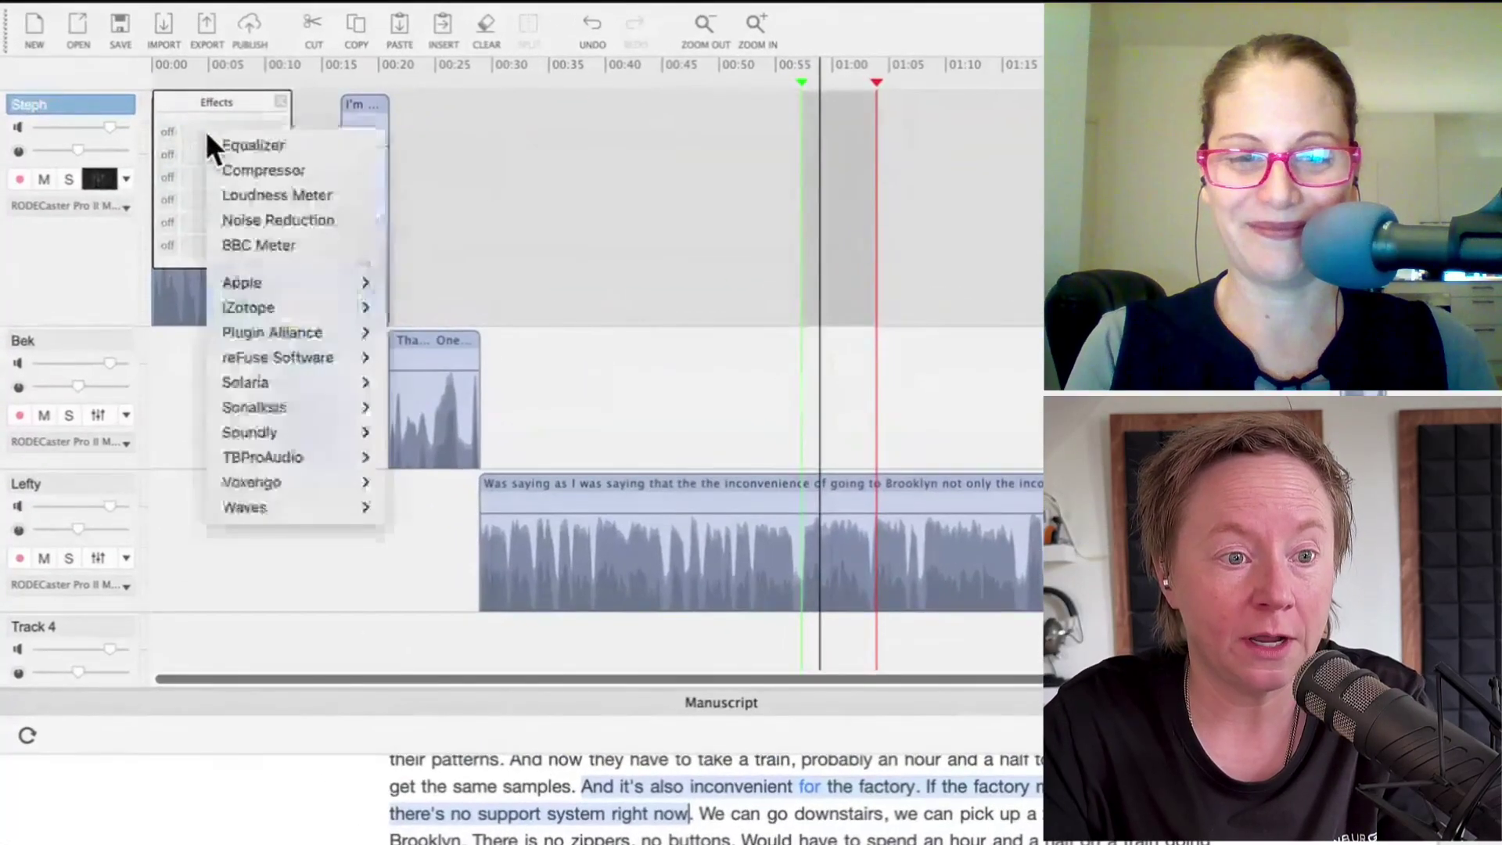
{"action": "left_click", "coordinate": [278, 94]}
{"action": "left_click", "coordinate": [279, 95]}
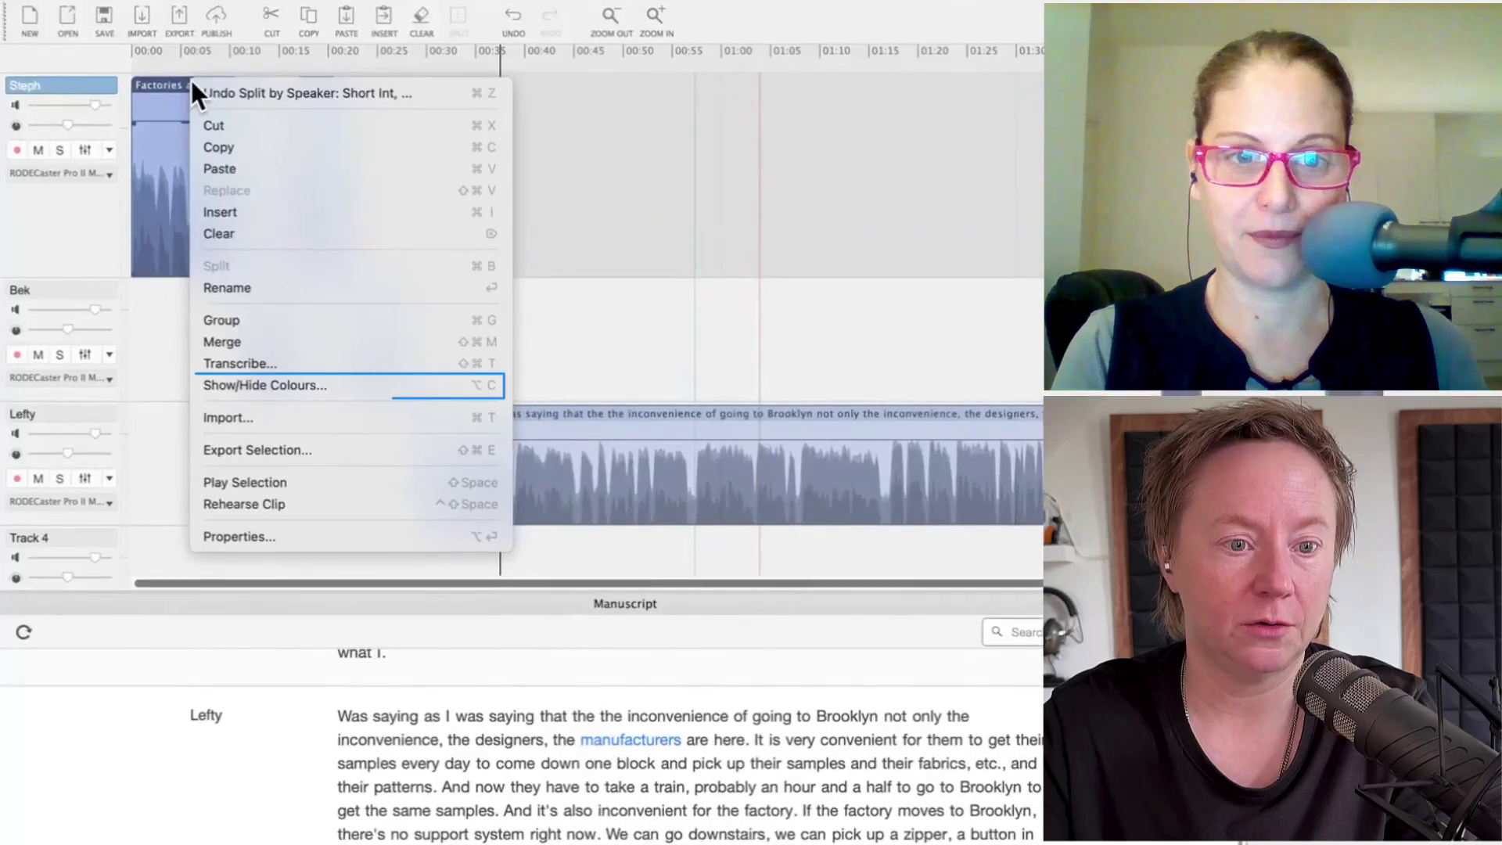
Step: Colour the first speaker's clips magenta and select the third speaker's clip
{"action": "left_click", "coordinate": [244, 383]}
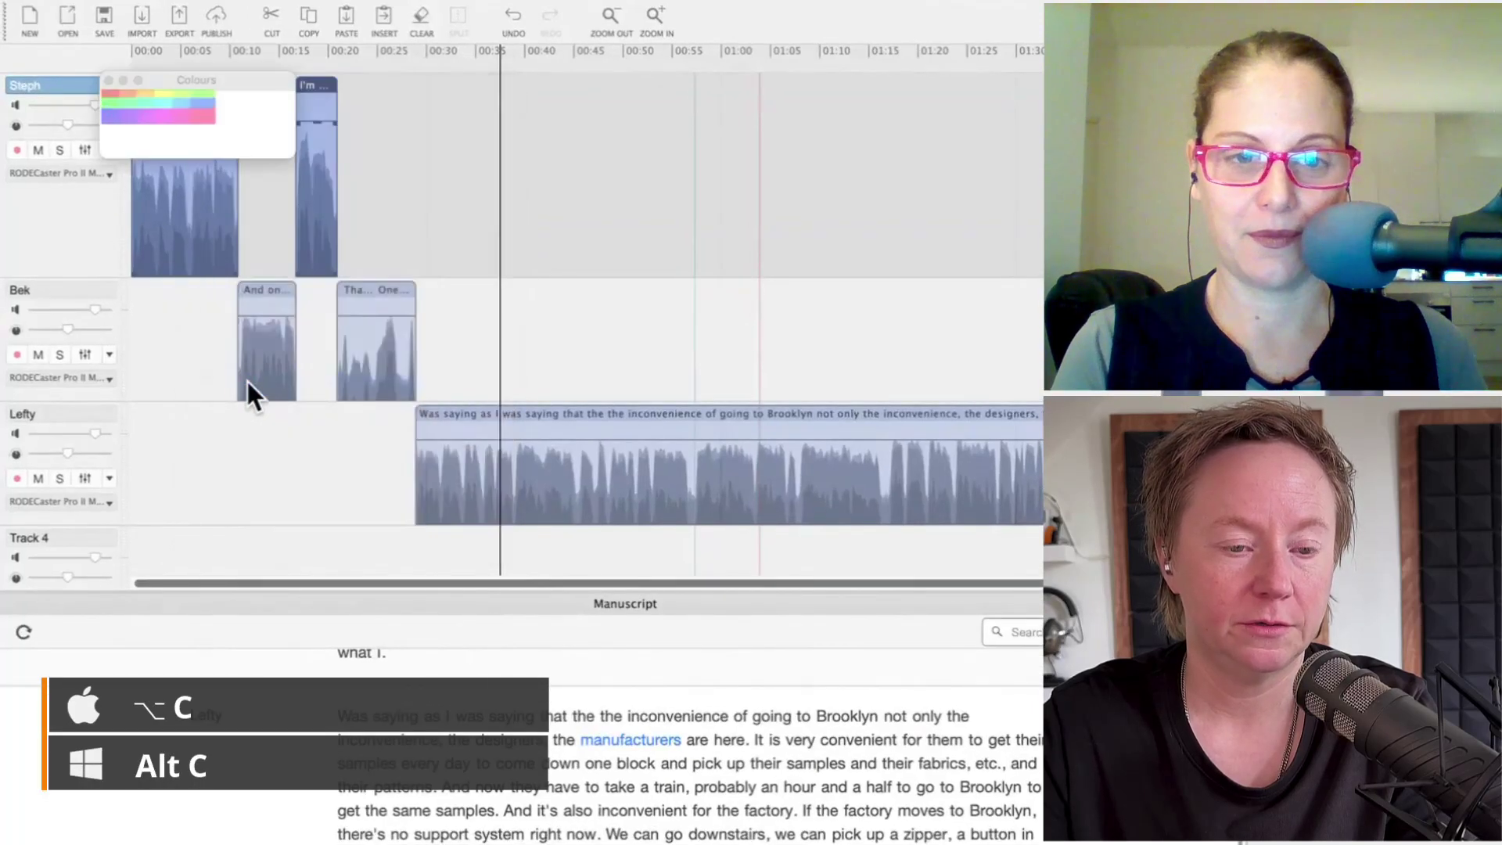
{"action": "left_click", "coordinate": [216, 141]}
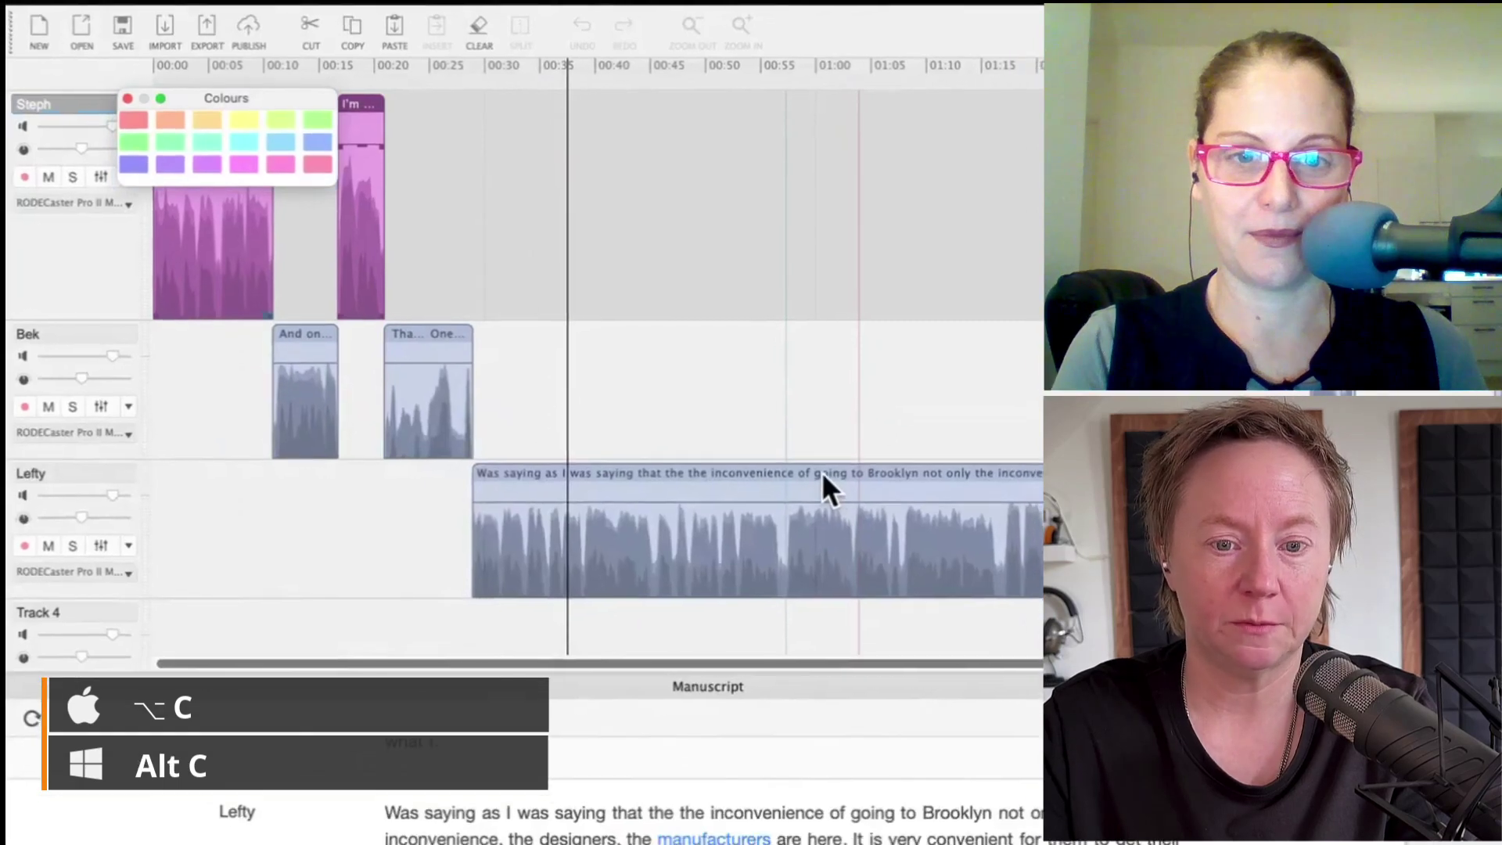
{"action": "left_click", "coordinate": [605, 488]}
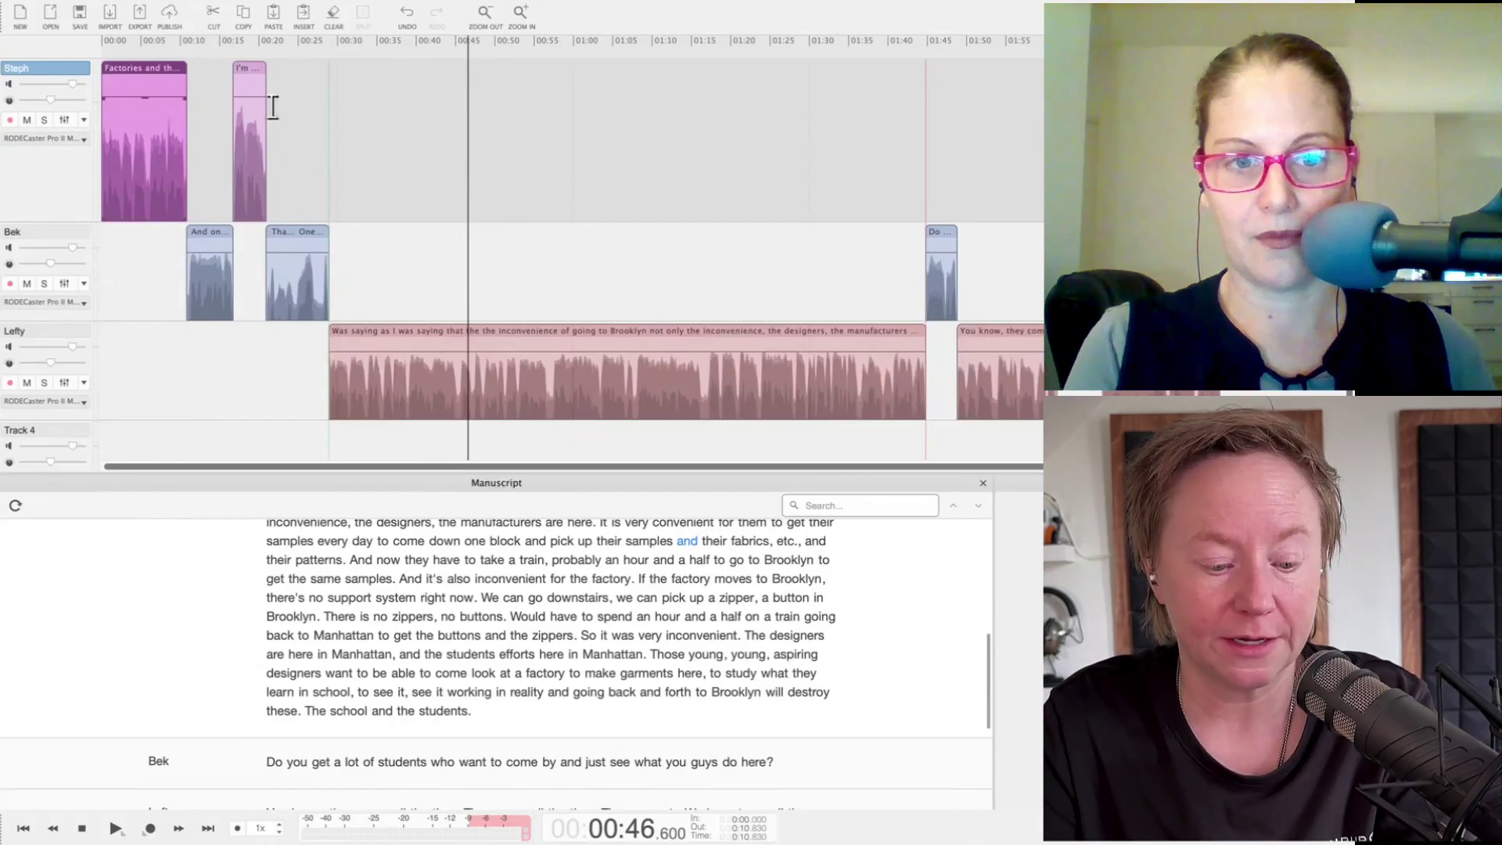
Step: Select every clip on all speaker tracks and apply Auto Level
{"action": "key", "text": "ctrl+a"}
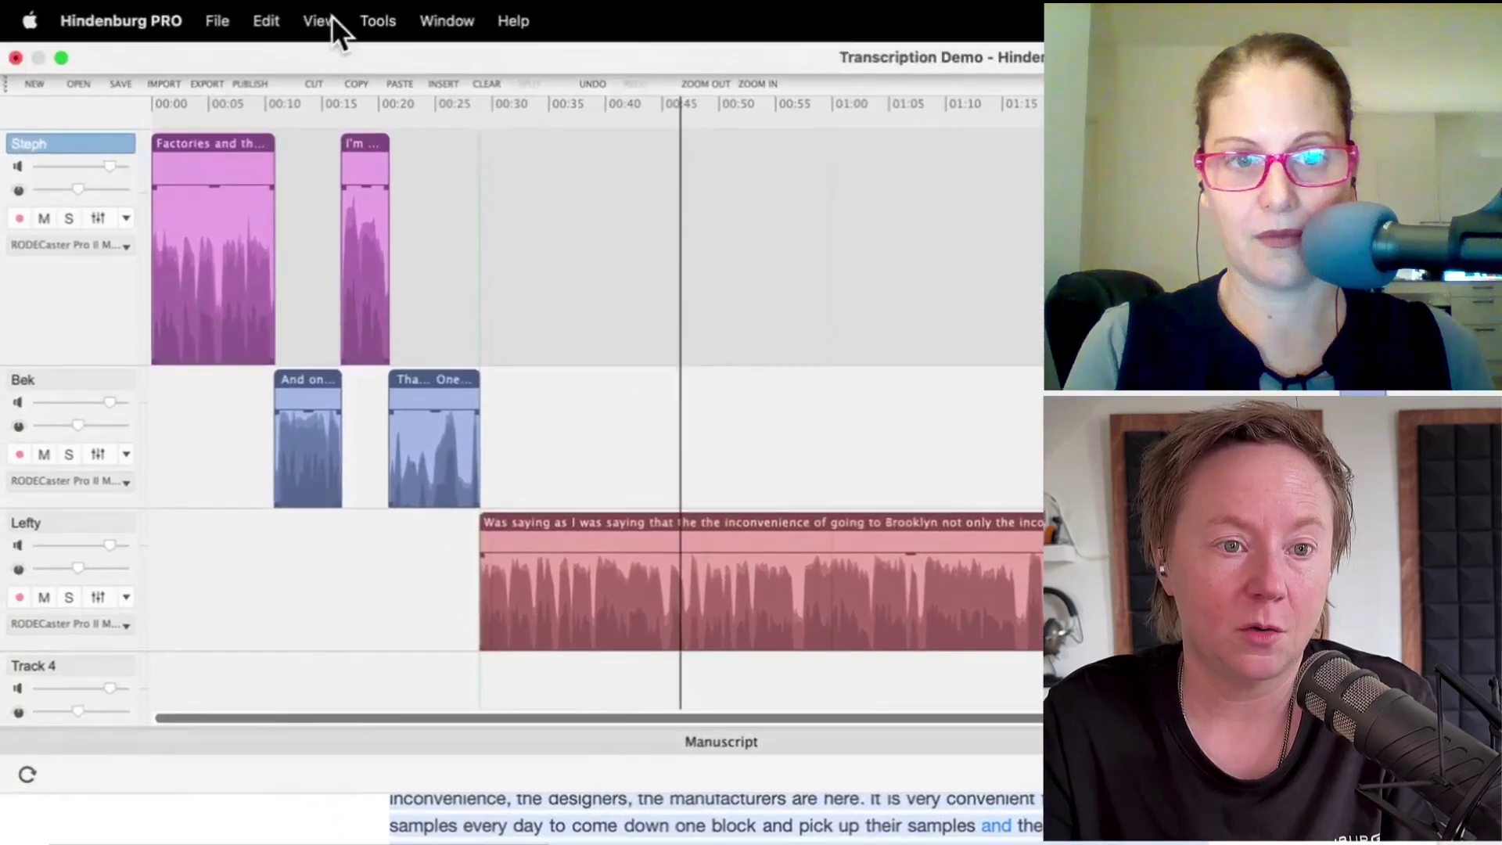
{"action": "left_click", "coordinate": [384, 21]}
{"action": "left_click", "coordinate": [403, 111]}
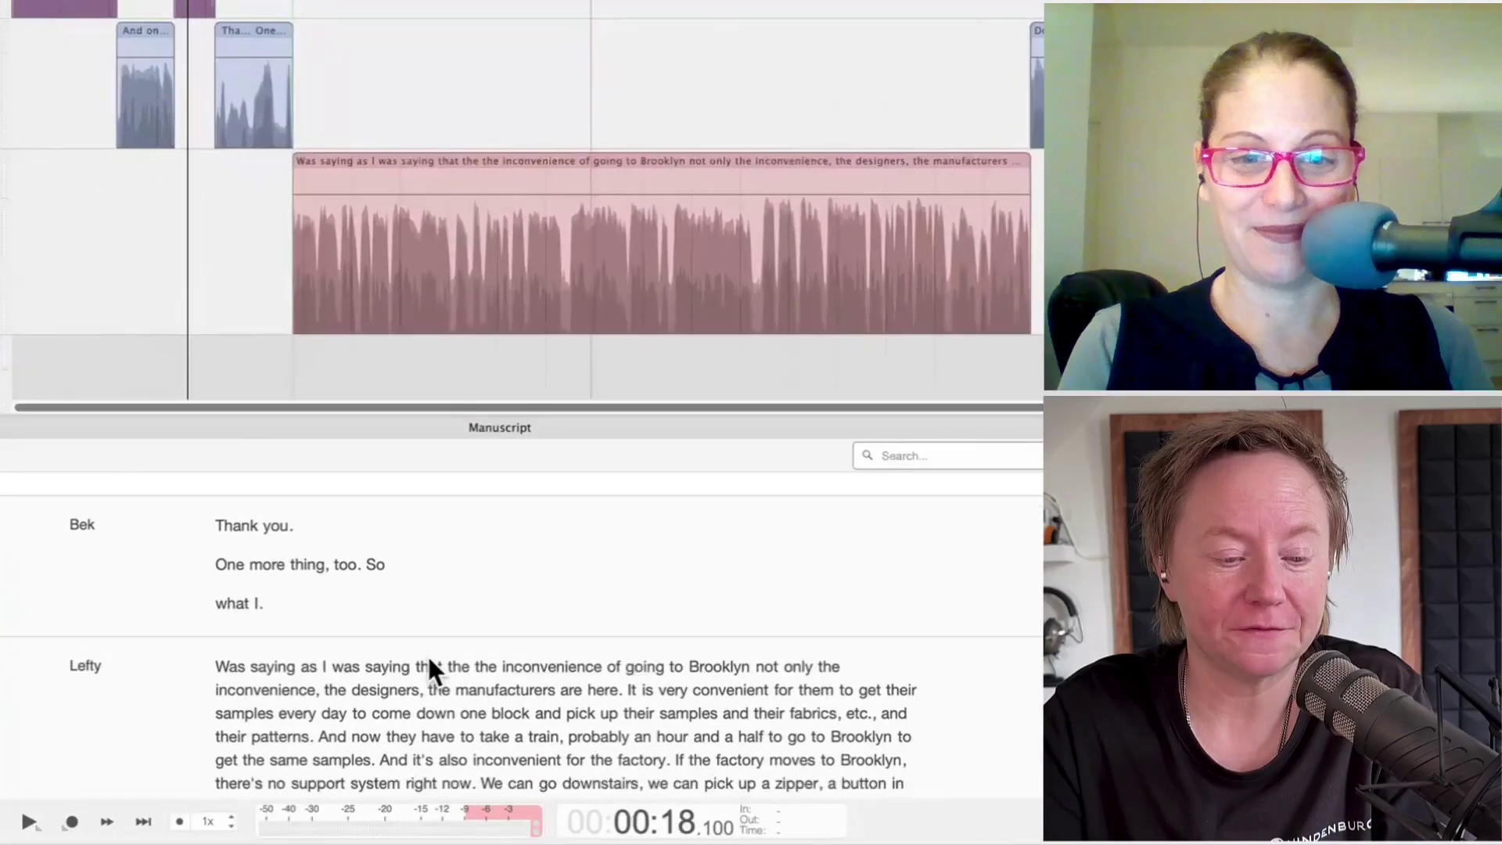
Step: Delete the opening sentence 'Was saying … manufacturers are here.' from the third speaker's answer
{"action": "scroll", "coordinate": [428, 661], "scroll_direction": "down", "scroll_amount": 3}
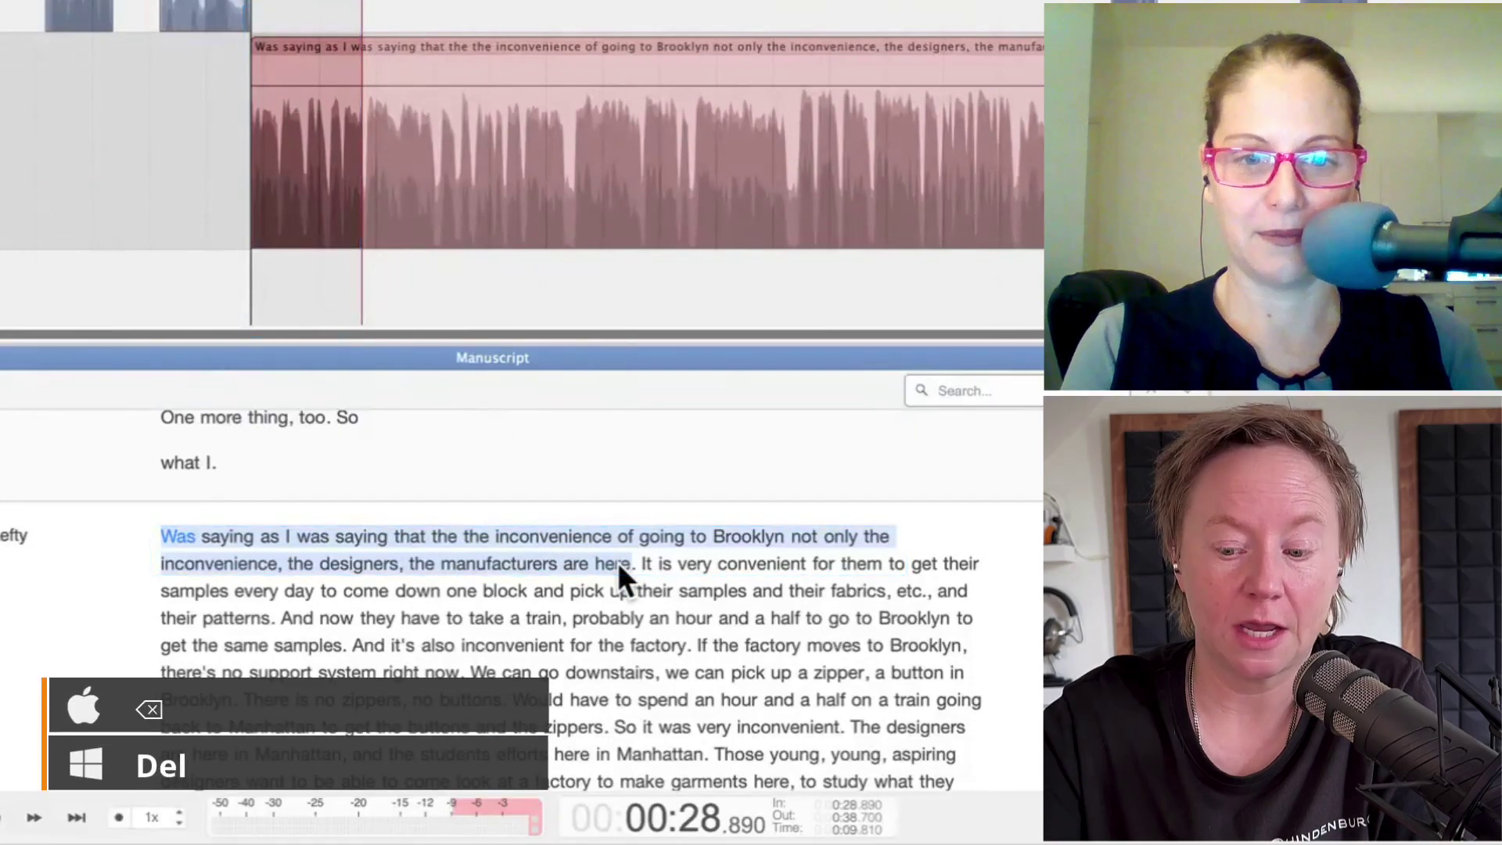
{"action": "key", "text": "BackSpace"}
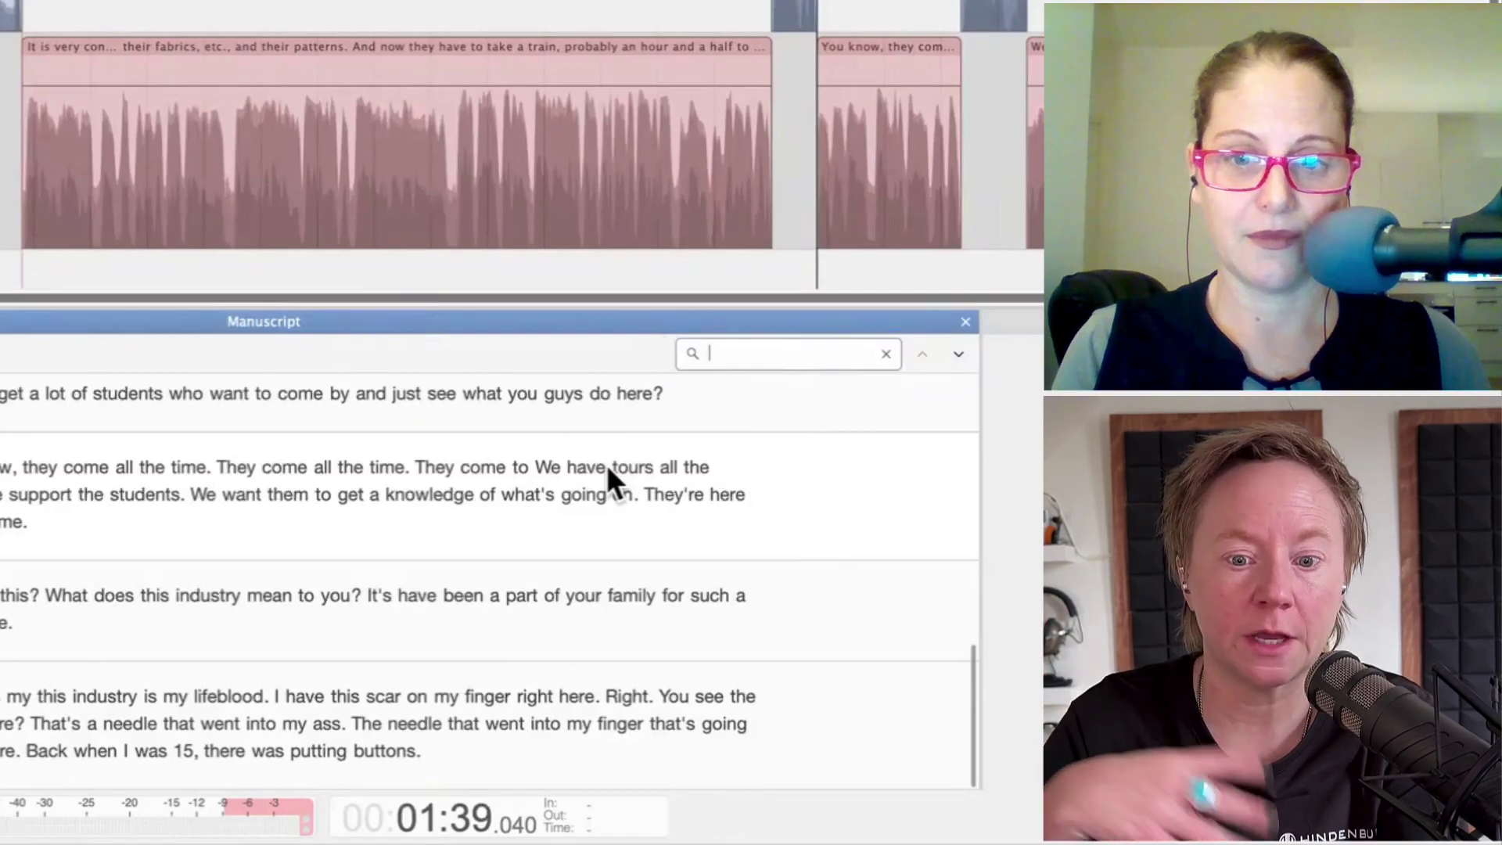
Step: Search the manuscript for 'needle'
{"action": "type", "text": "needle"}
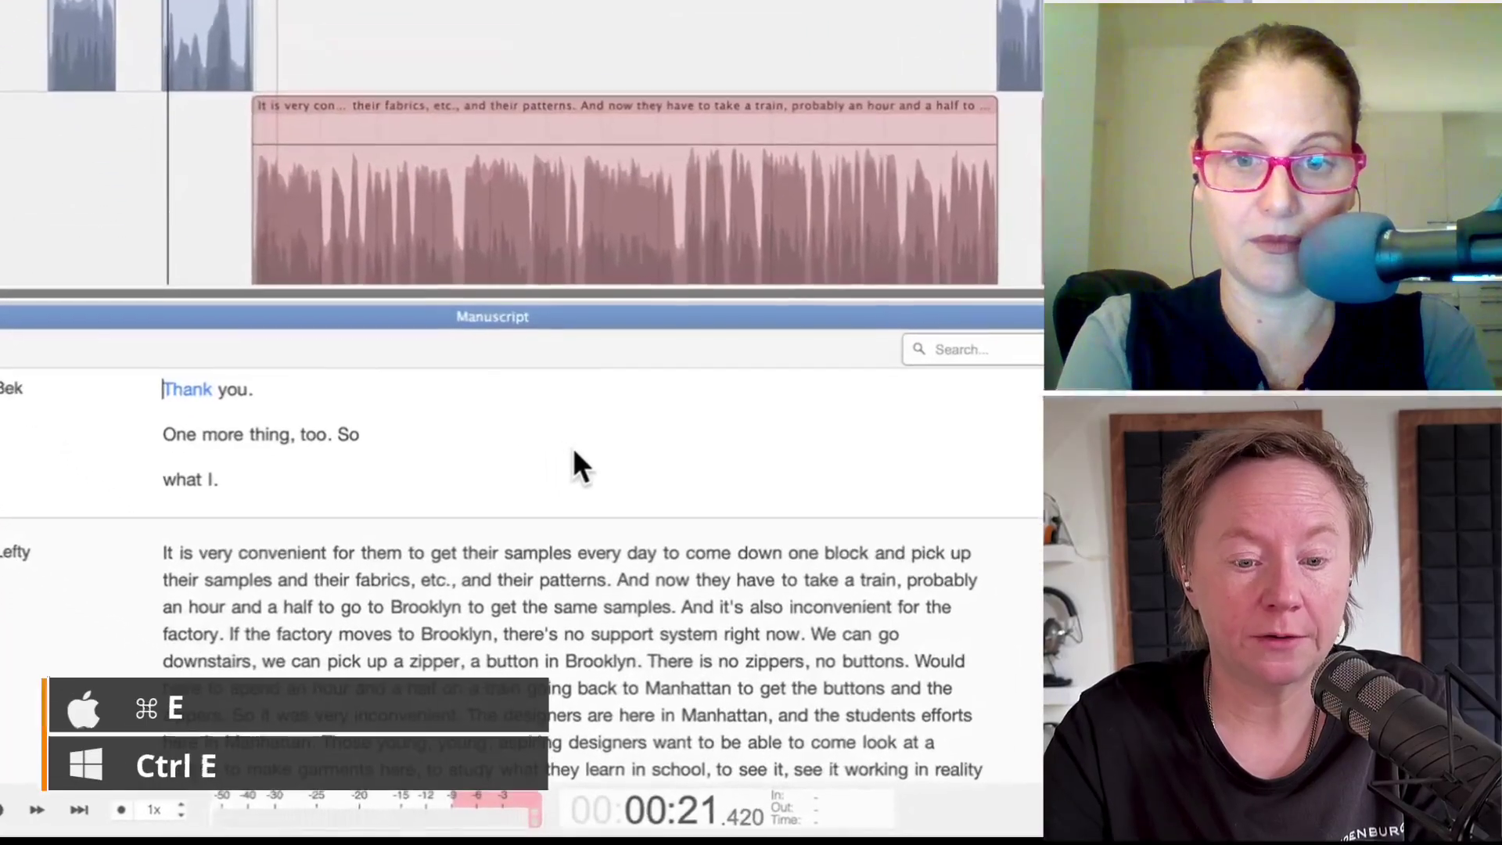
Step: Export the manuscript as Transcription Demo.txt to Documents in Text Files (*.txt) format
{"action": "right_click", "coordinate": [552, 577]}
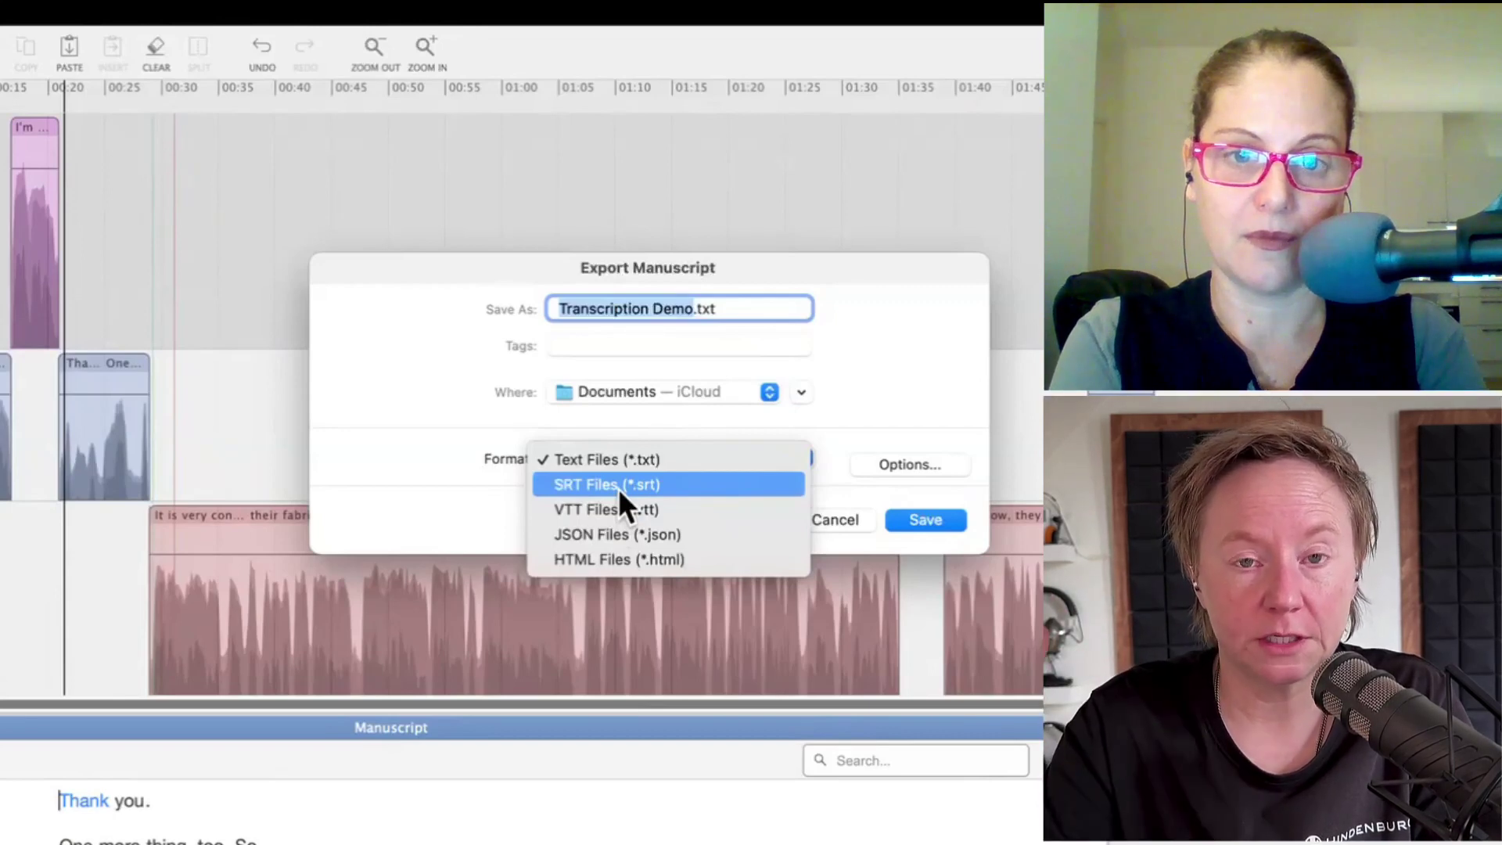
{"action": "left_click", "coordinate": [872, 451]}
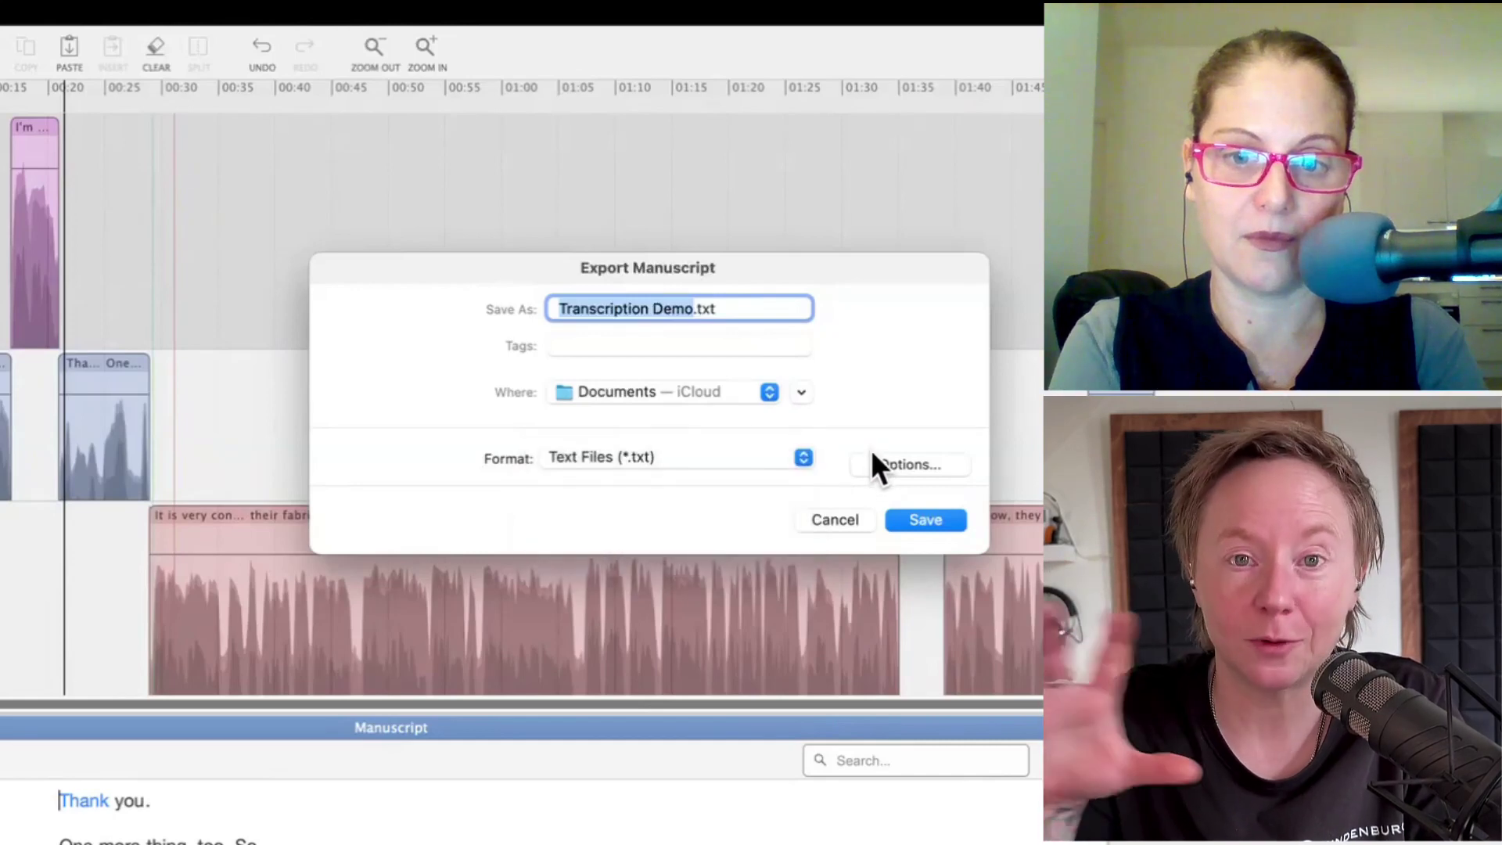